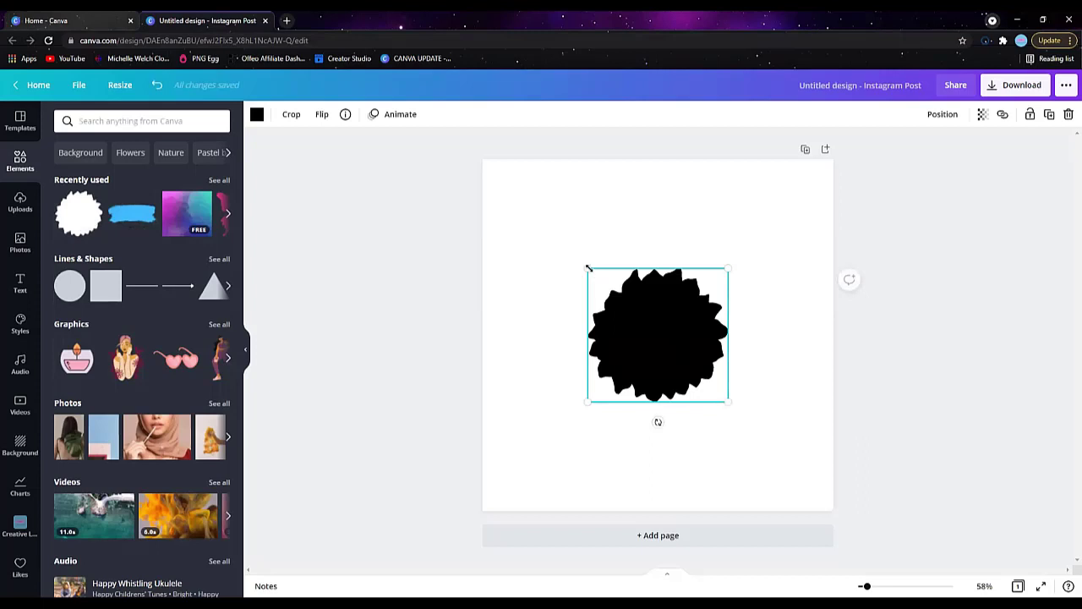
# Enlarge the black flower shape on the page by extending its upper-left corner outward.
pyautogui.moveTo(590, 268); pyautogui.dragTo(560, 229)
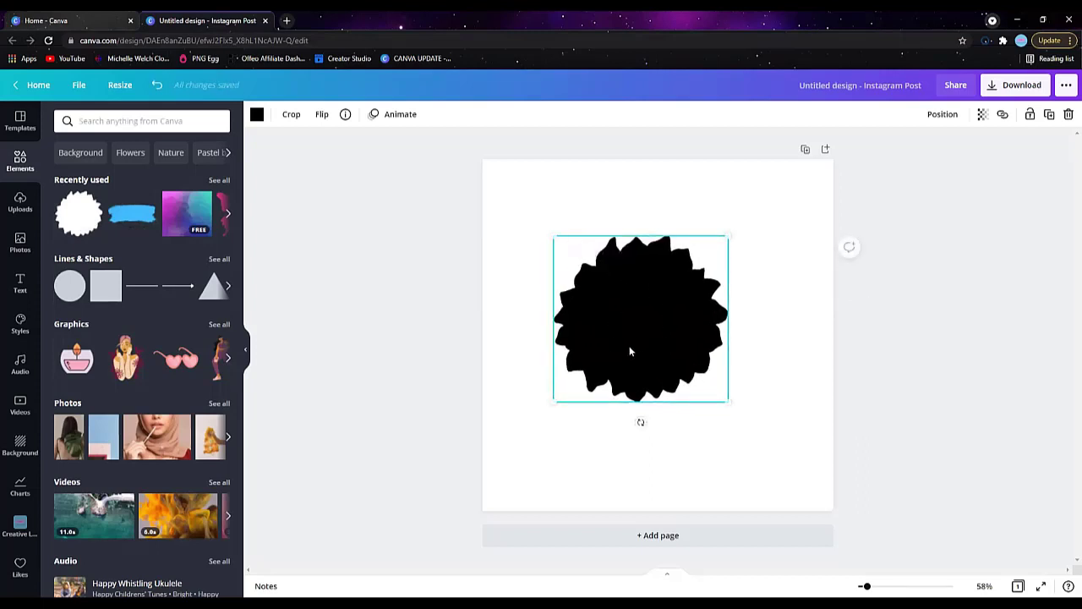
pyautogui.click(226, 211)
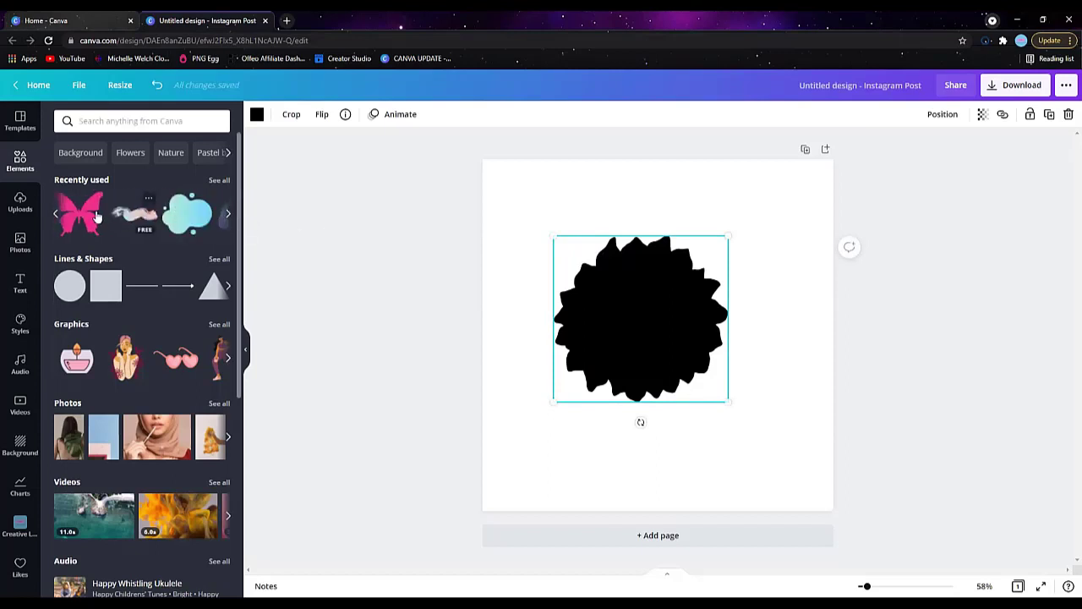
pyautogui.click(89, 216)
pyautogui.moveTo(644, 332); pyautogui.dragTo(739, 428)
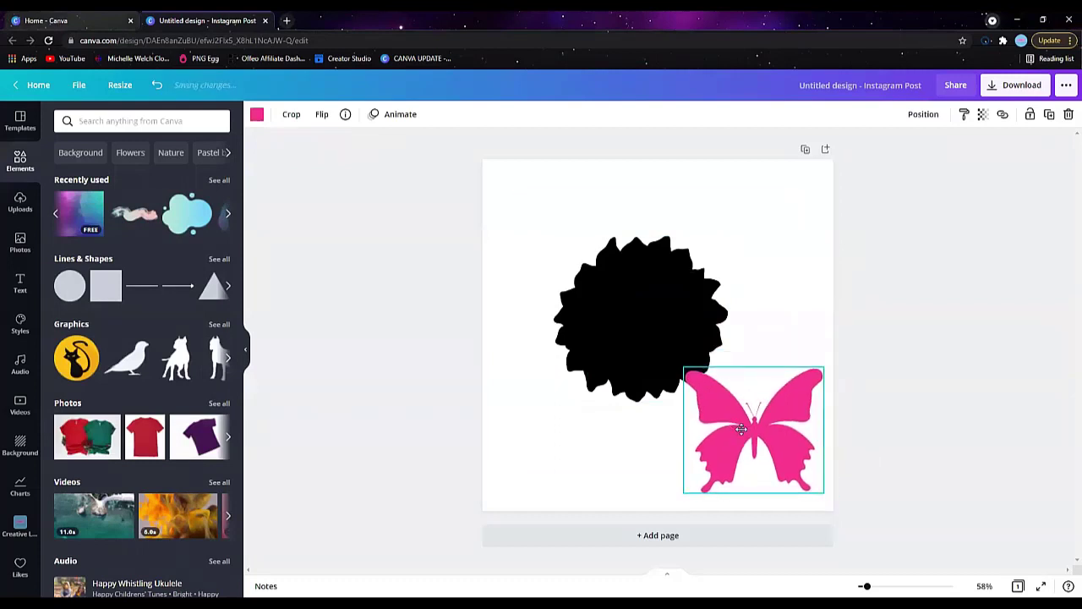
pyautogui.click(257, 114)
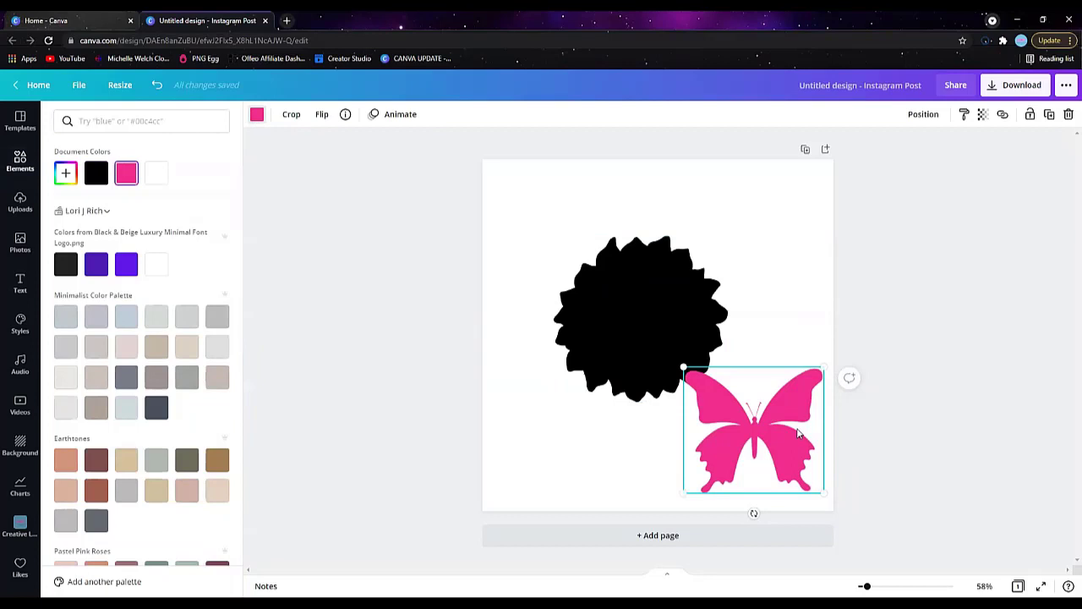
pyautogui.press('Delete')
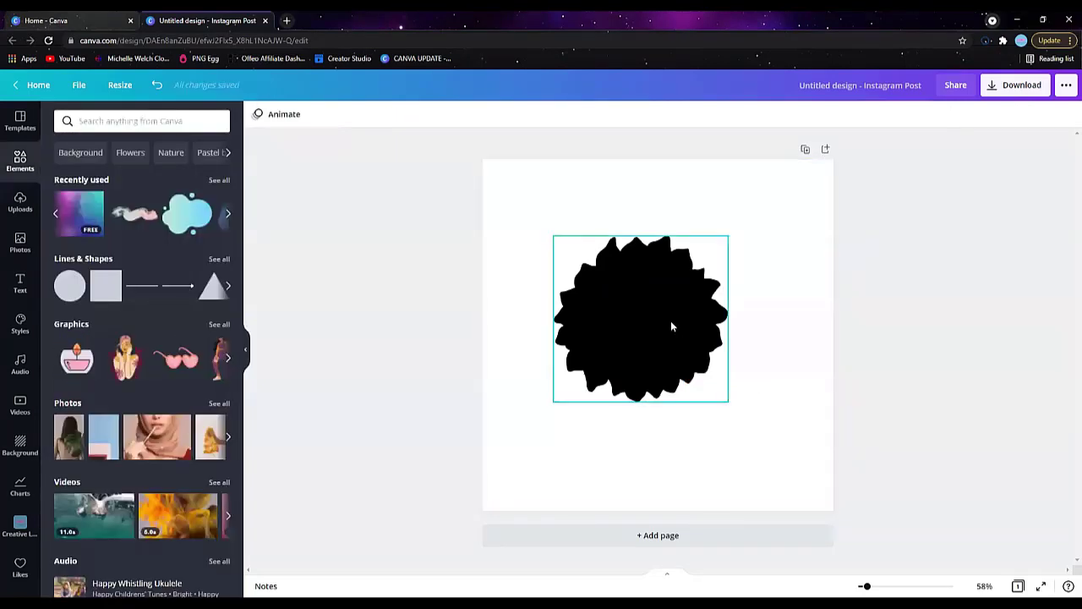
# Reposition and slightly enlarge the black flower shape near the page's centre, and download the design as a PNG.
pyautogui.moveTo(670, 320); pyautogui.dragTo(677, 328)
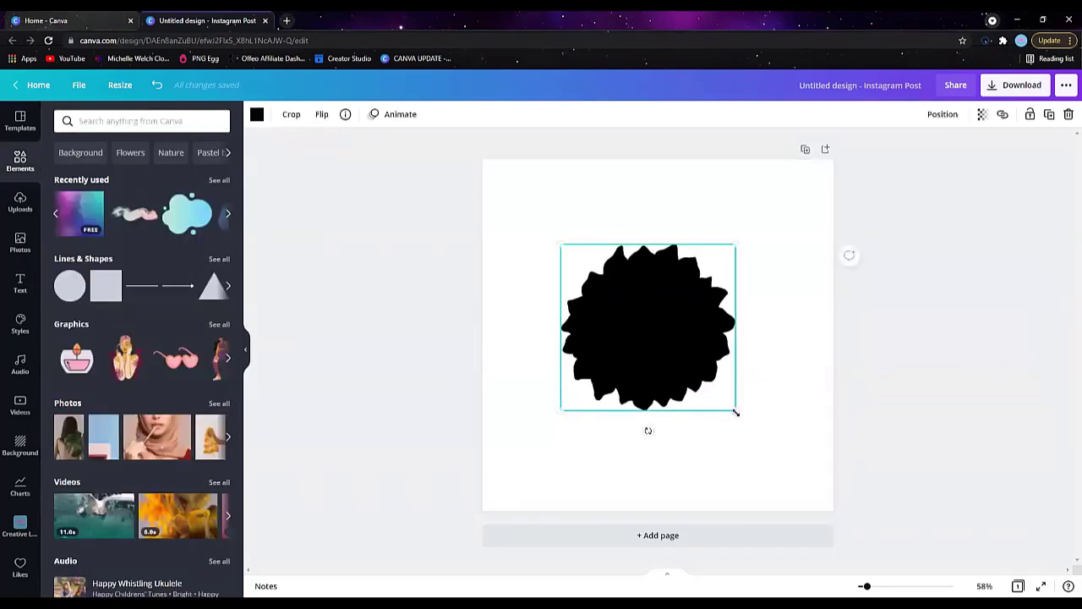
pyautogui.moveTo(736, 412); pyautogui.dragTo(748, 423)
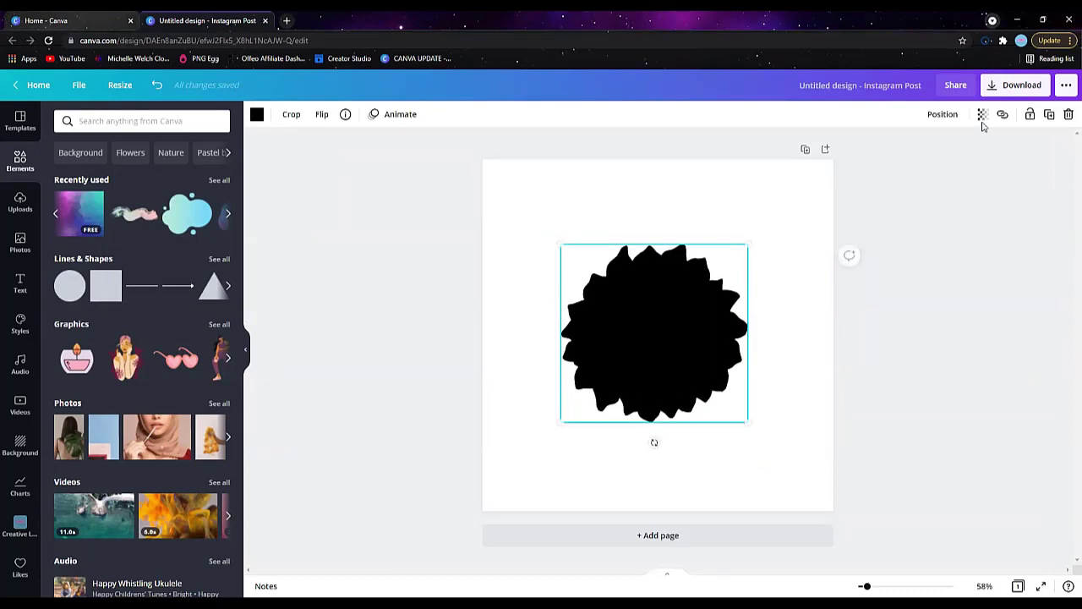
pyautogui.click(994, 89)
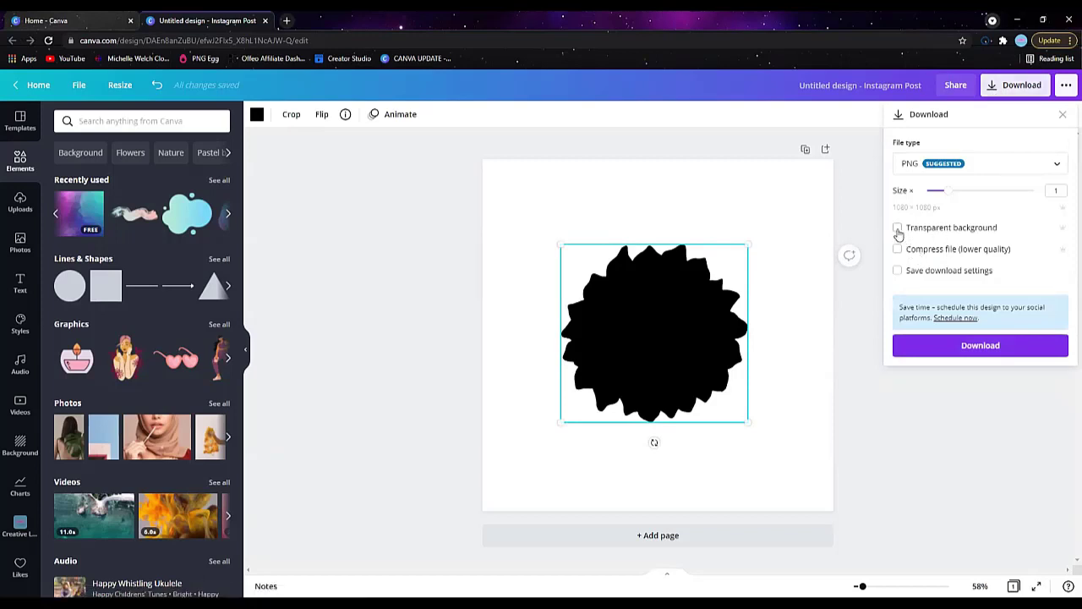
pyautogui.click(953, 354)
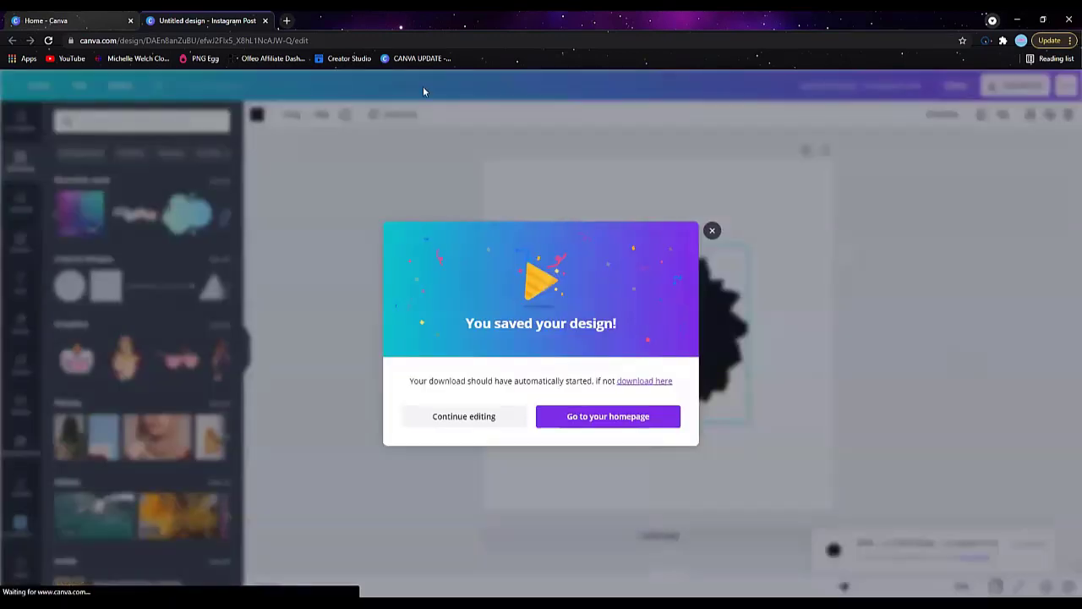
# Open photopea.com in a new browser tab and load the downloaded Untitled design (28).png into it.
pyautogui.click(286, 21)
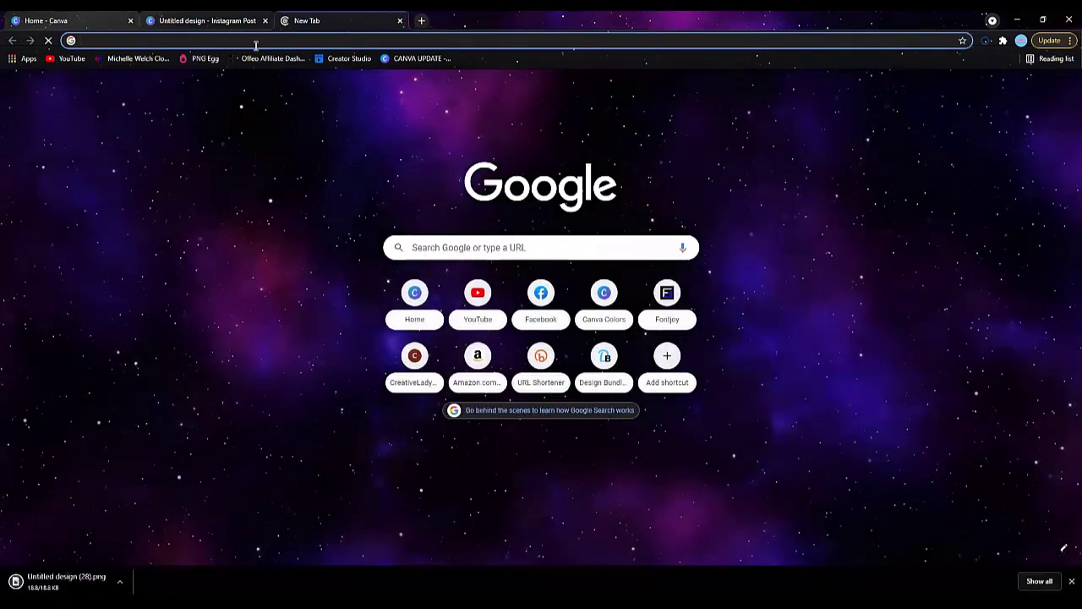
pyautogui.write('p')
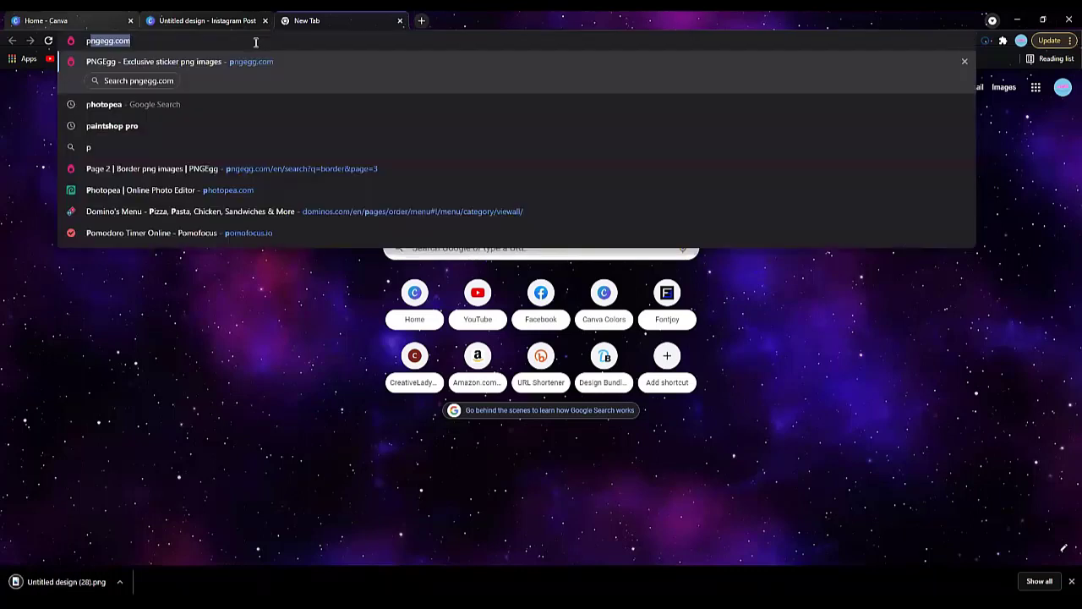
pyautogui.write('hotopea')
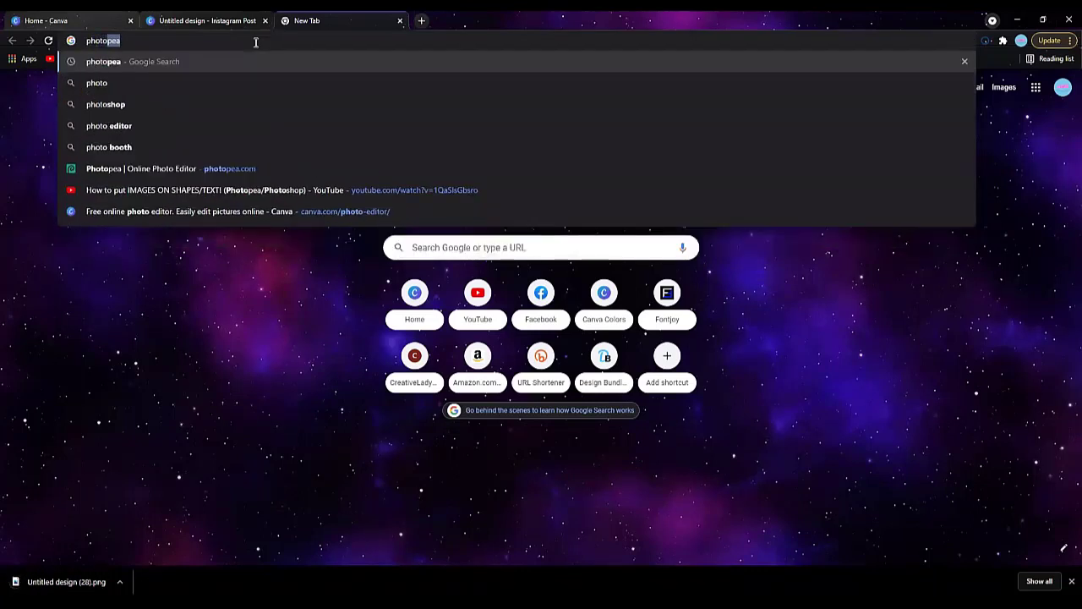
pyautogui.write('.com')
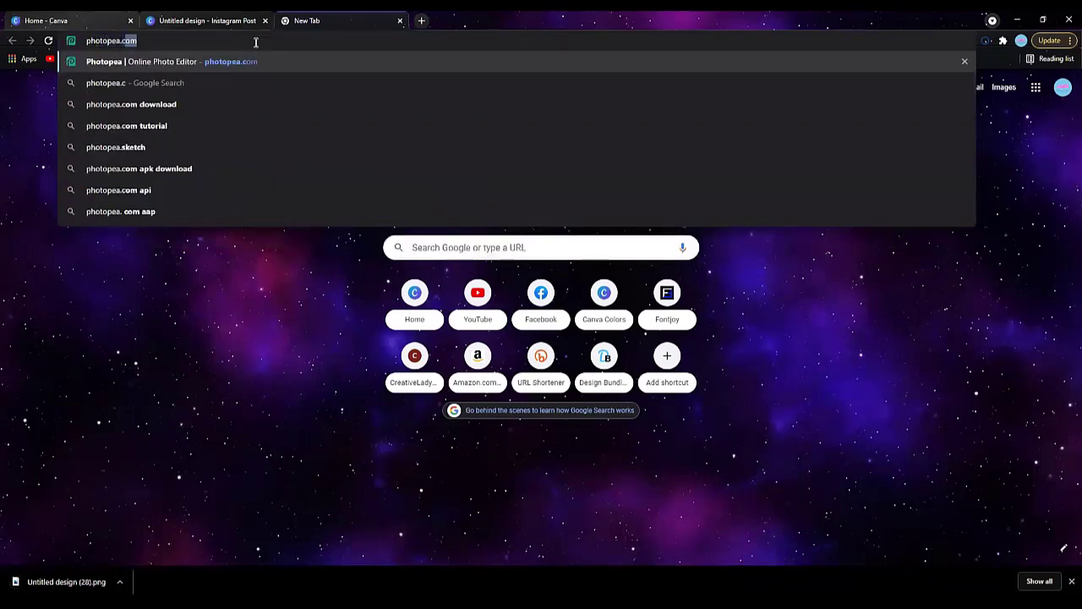
pyautogui.press('Return')
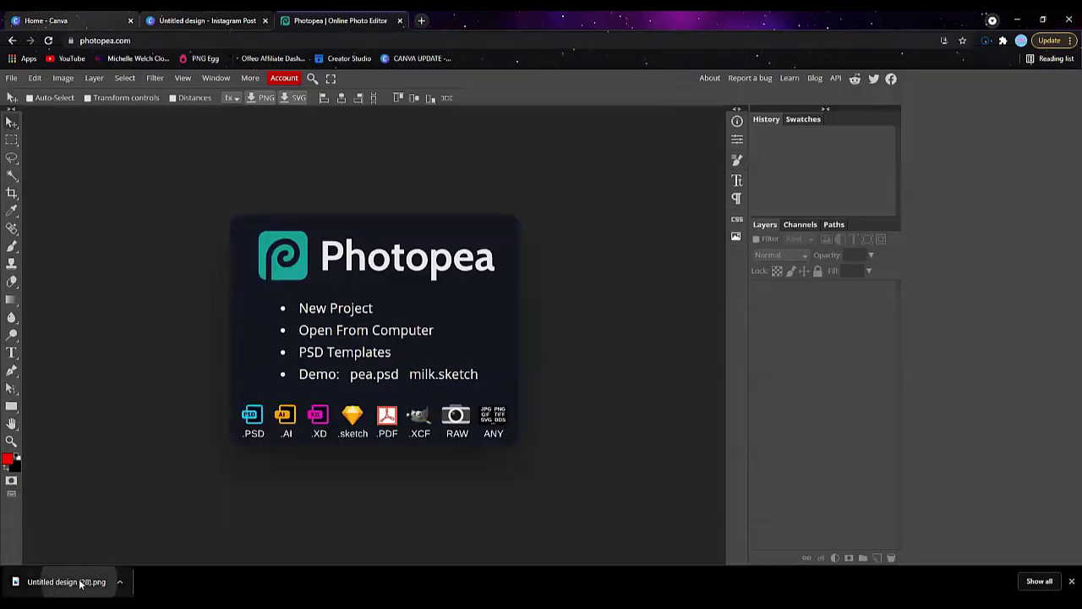
pyautogui.moveTo(300, 382); pyautogui.dragTo(352, 347)
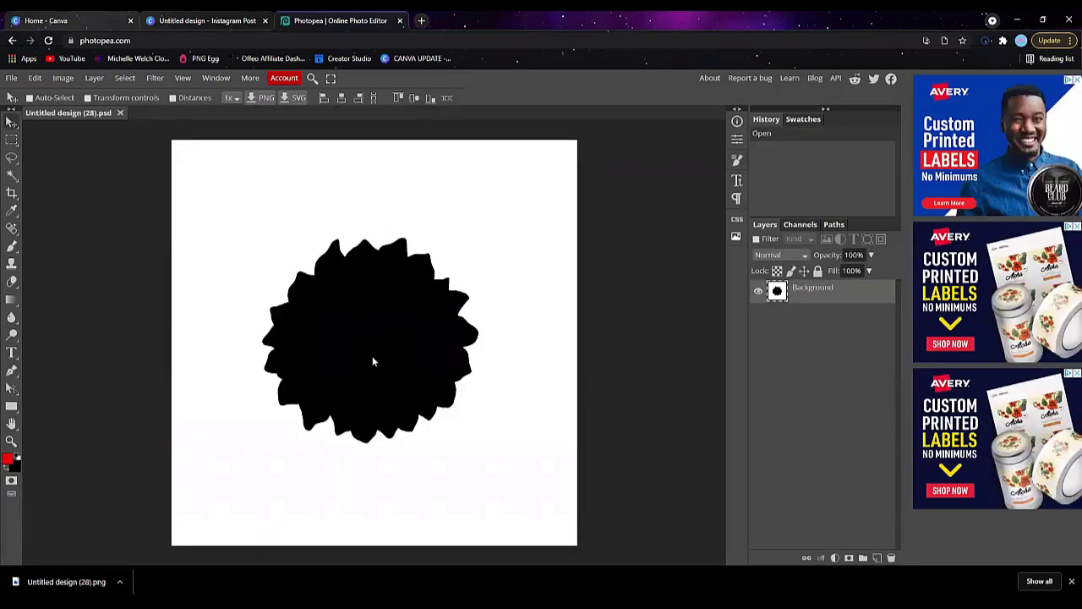
# Select the black flower by Color Range and delete it, leaving a transparent cut-out in the white background.
pyautogui.click(127, 78)
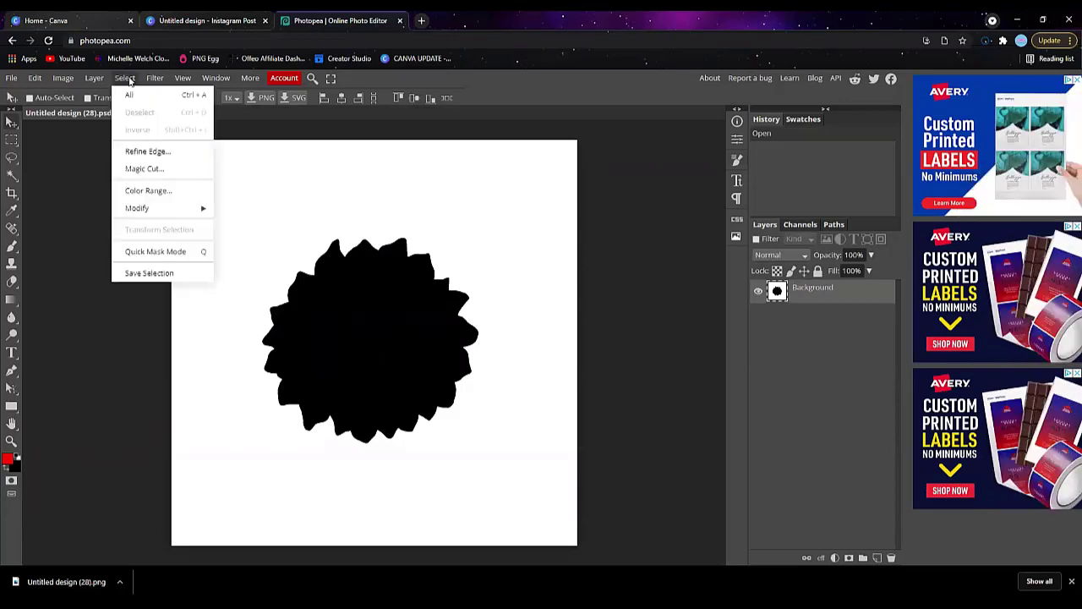
pyautogui.click(148, 190)
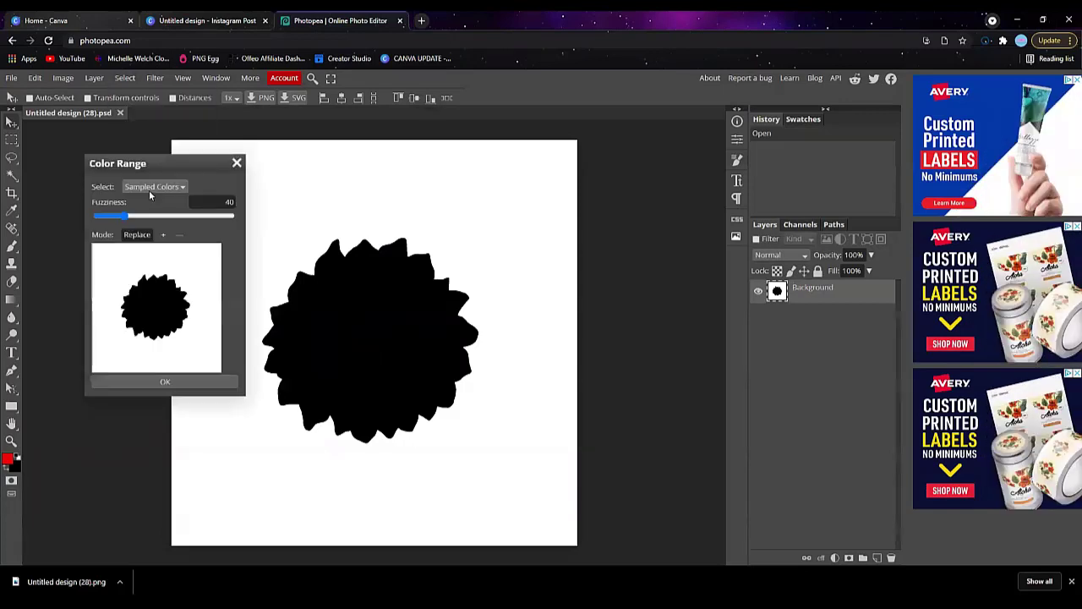
pyautogui.click(365, 311)
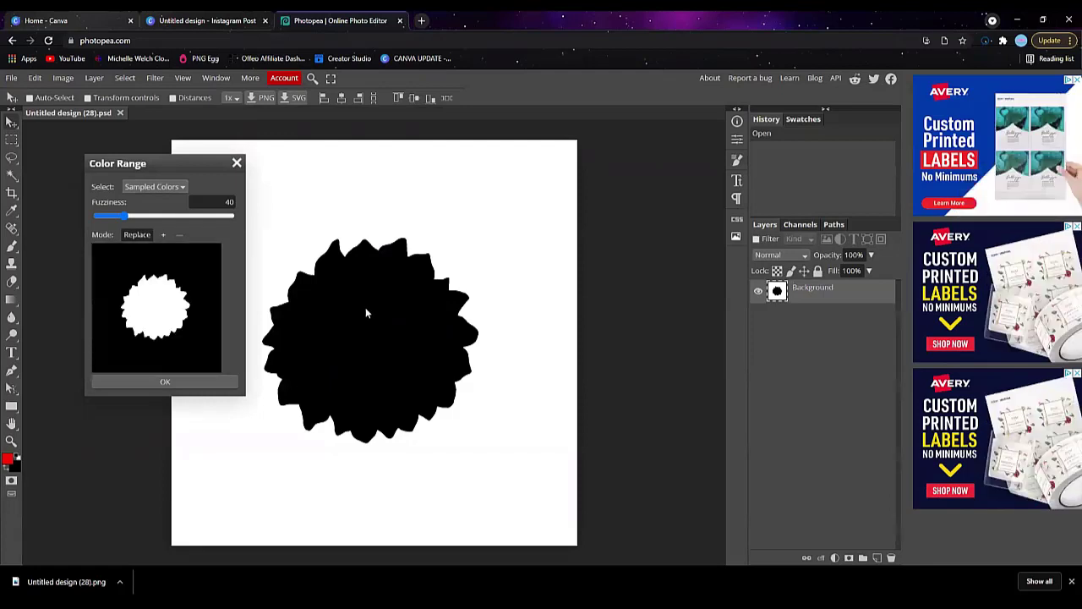
pyautogui.click(165, 382)
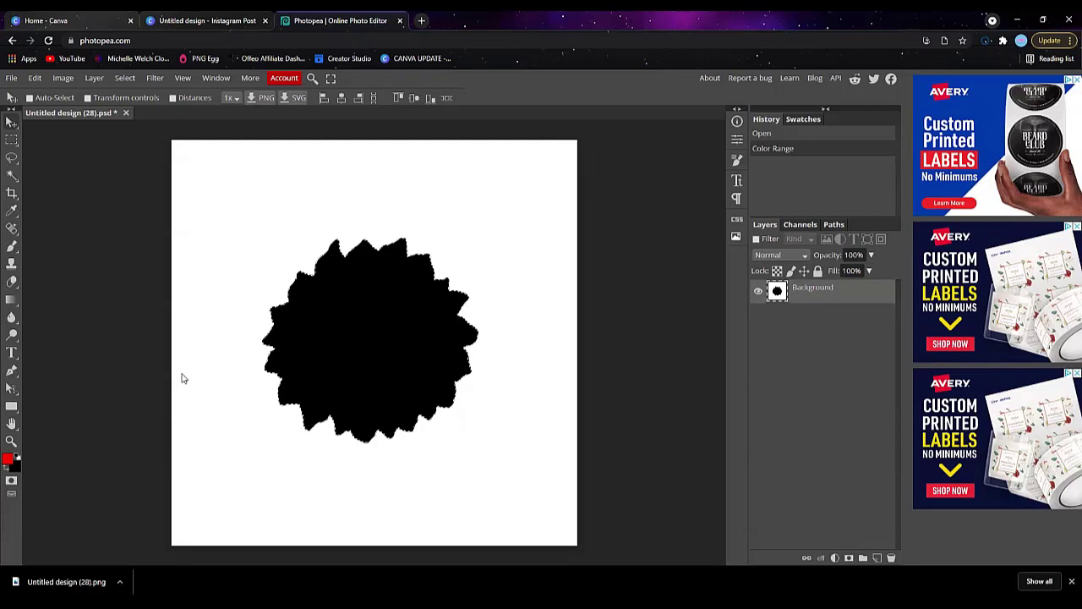
pyautogui.press('Delete')
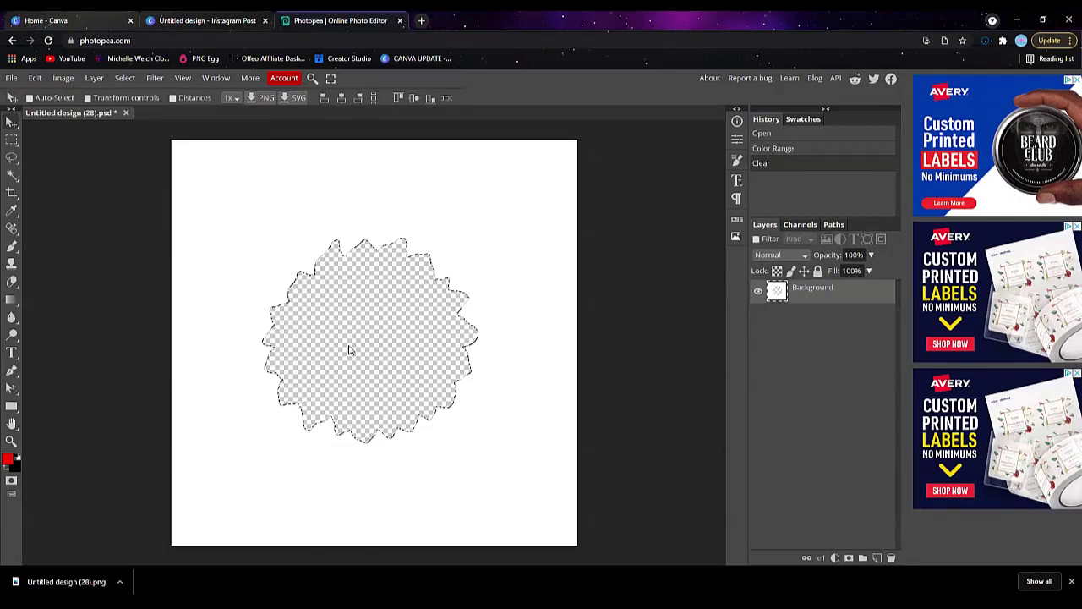
# Export the image with the transparent flower cut-out as a PNG at 1080 × 1080 px and 100% quality.
pyautogui.click(10, 78)
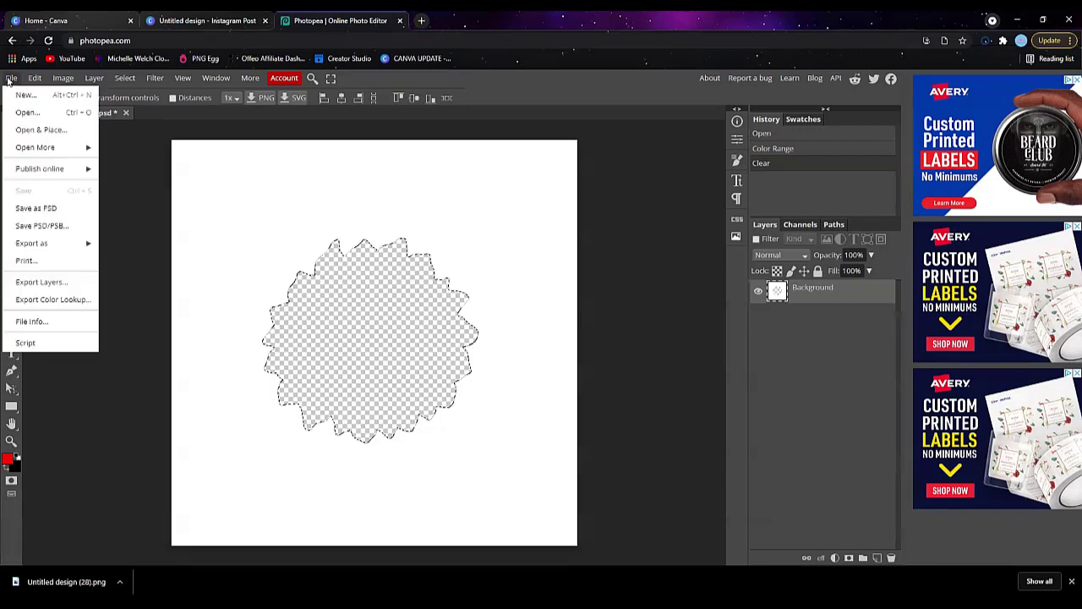
pyautogui.moveTo(34, 247)
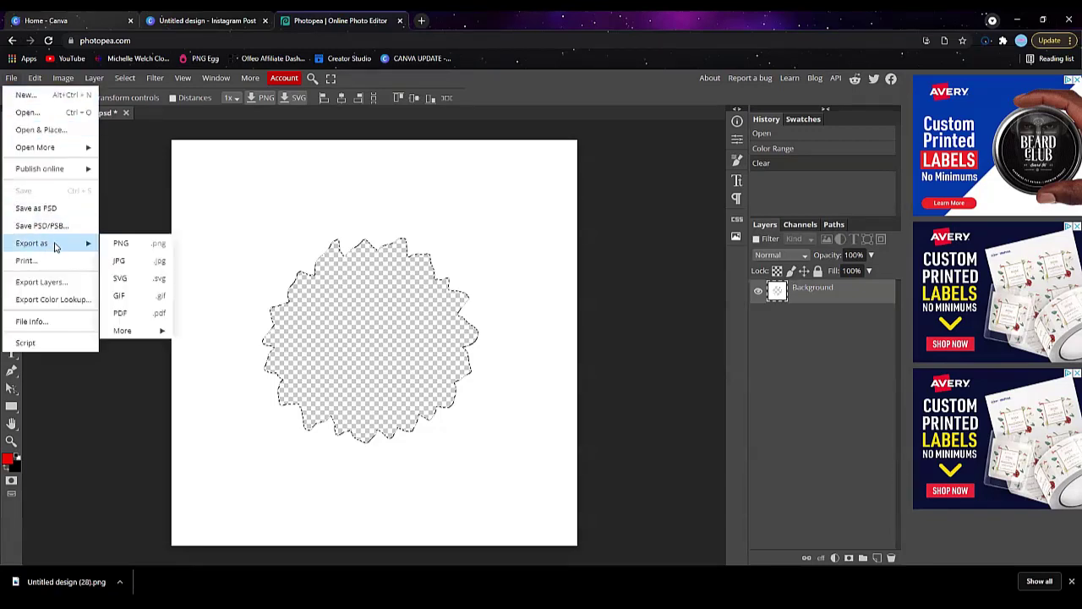
pyautogui.click(124, 245)
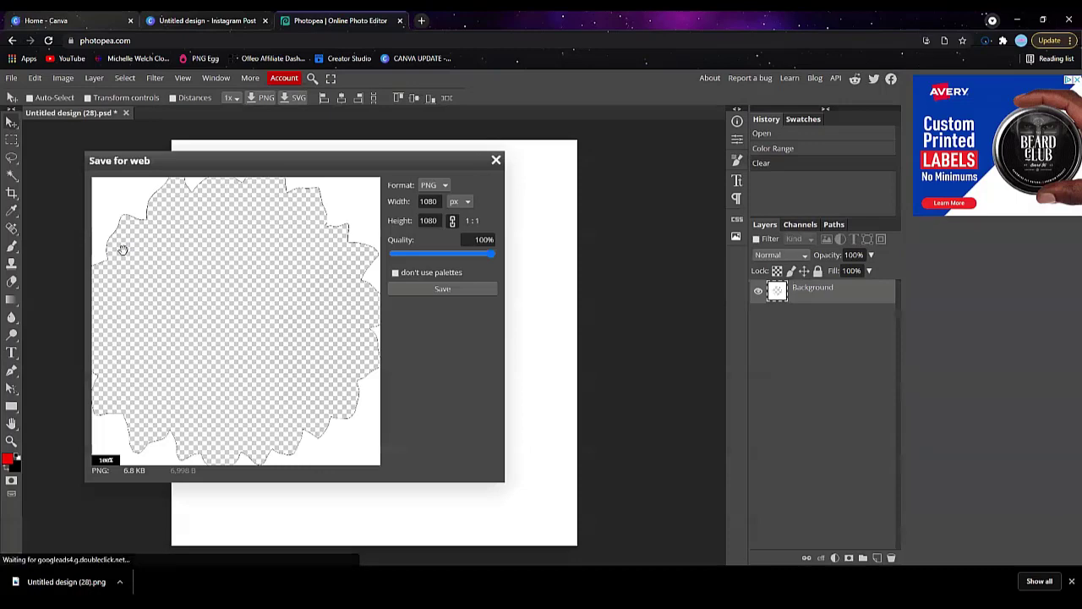
pyautogui.click(440, 289)
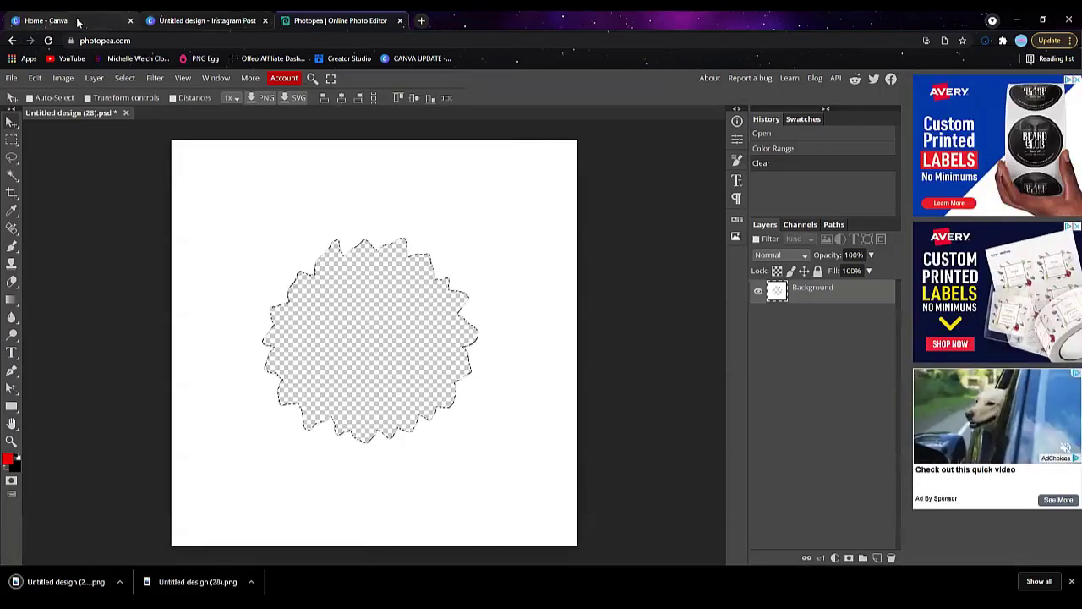
# Switch back to the Canva design and replace the black flower shape with the exported cut-out PNG.
pyautogui.click(199, 21)
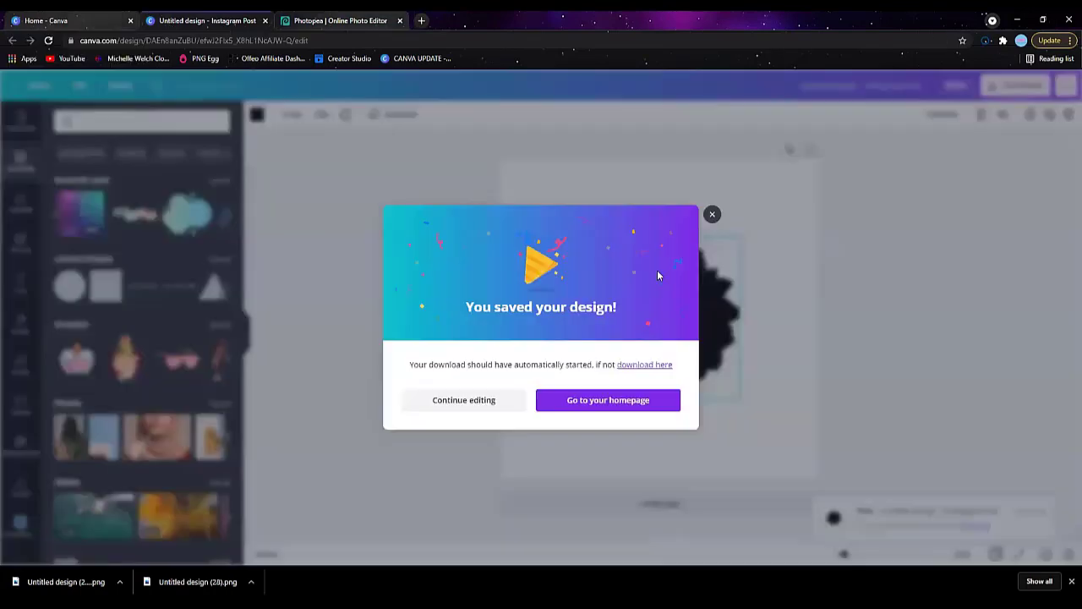
pyautogui.click(712, 213)
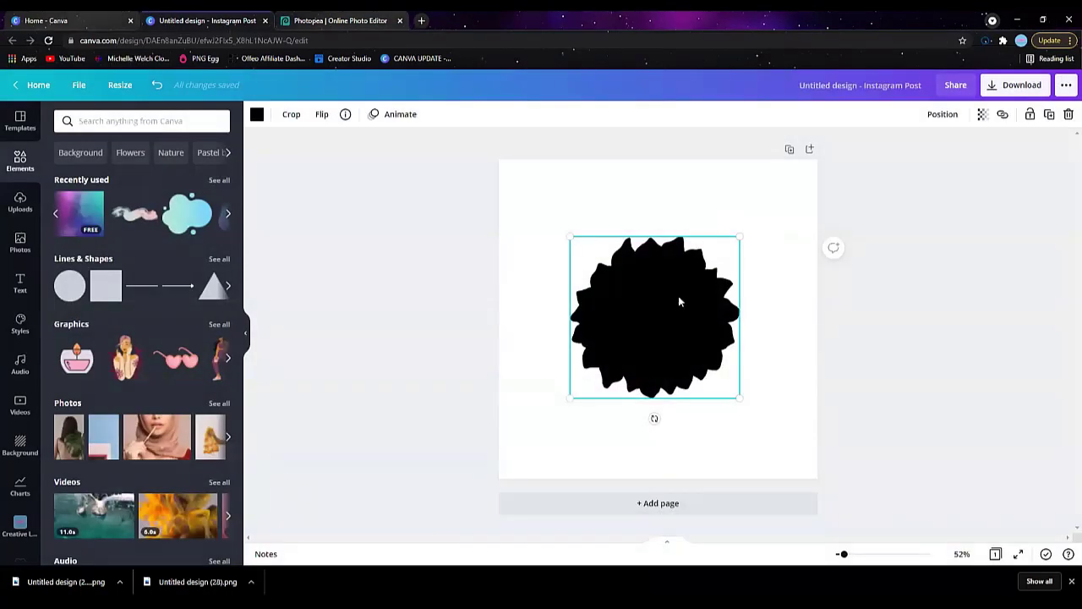
pyautogui.press('Delete')
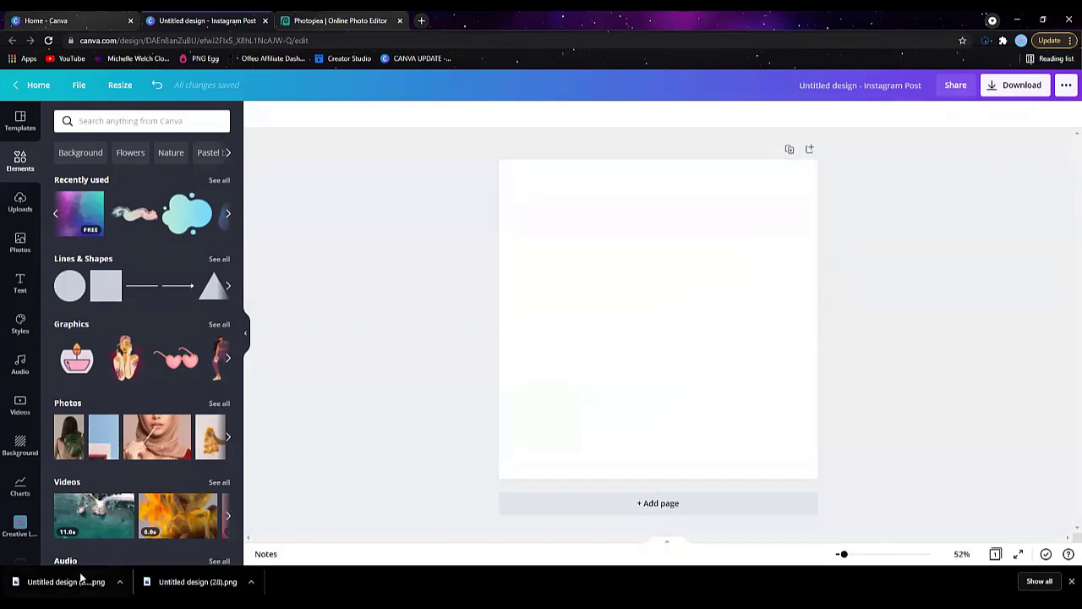
pyautogui.moveTo(67, 583); pyautogui.dragTo(581, 411)
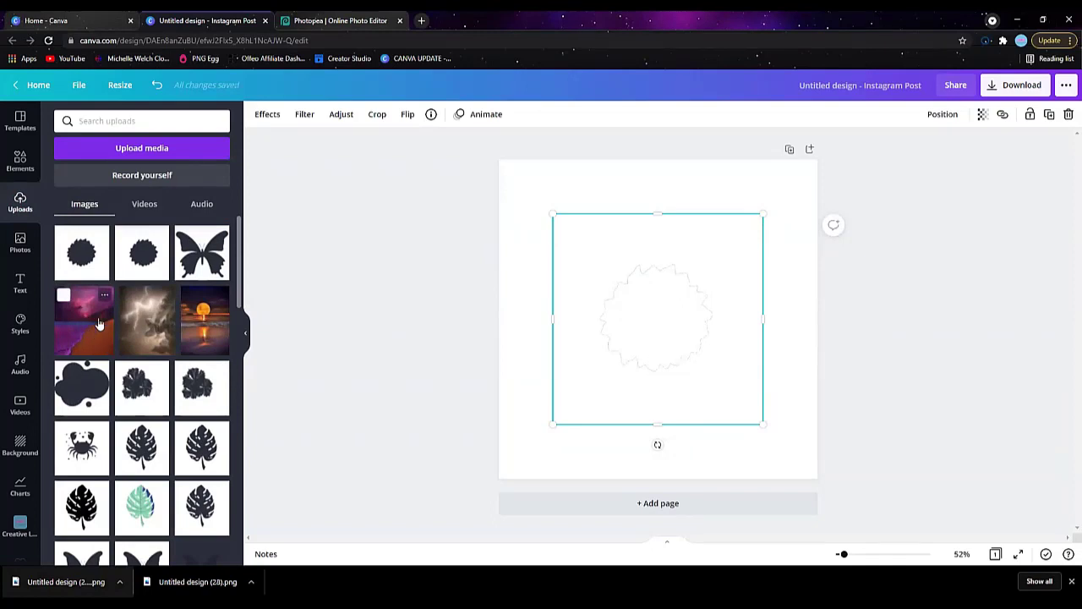
# Place the purple beach photo from the uploads as an image detached from the background, behind the flower cut-out.
pyautogui.moveTo(528, 317); pyautogui.dragTo(528, 318)
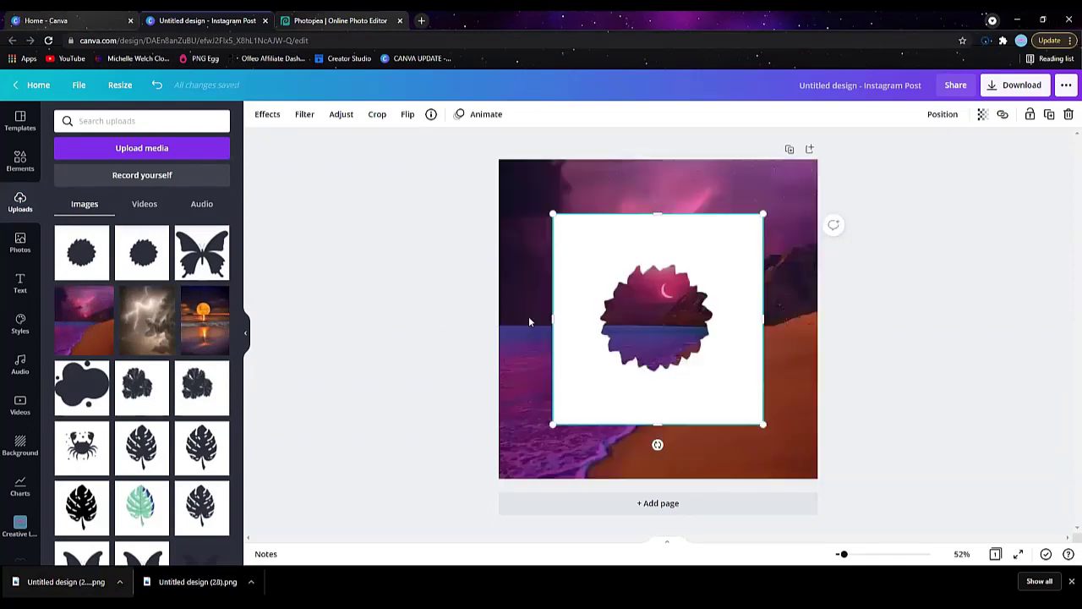
pyautogui.rightClick(785, 447)
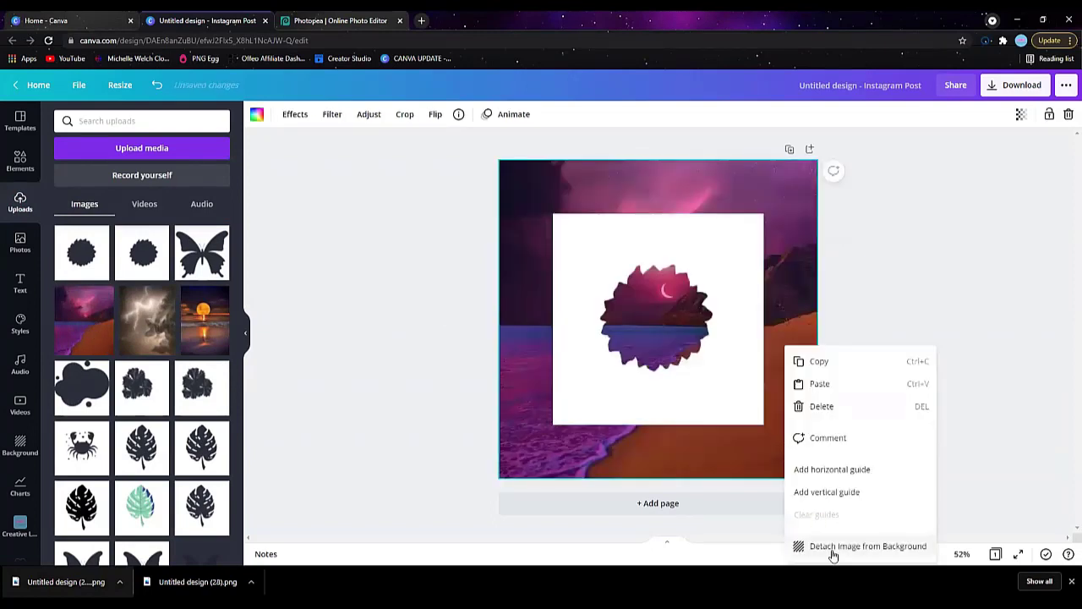
pyautogui.click(833, 548)
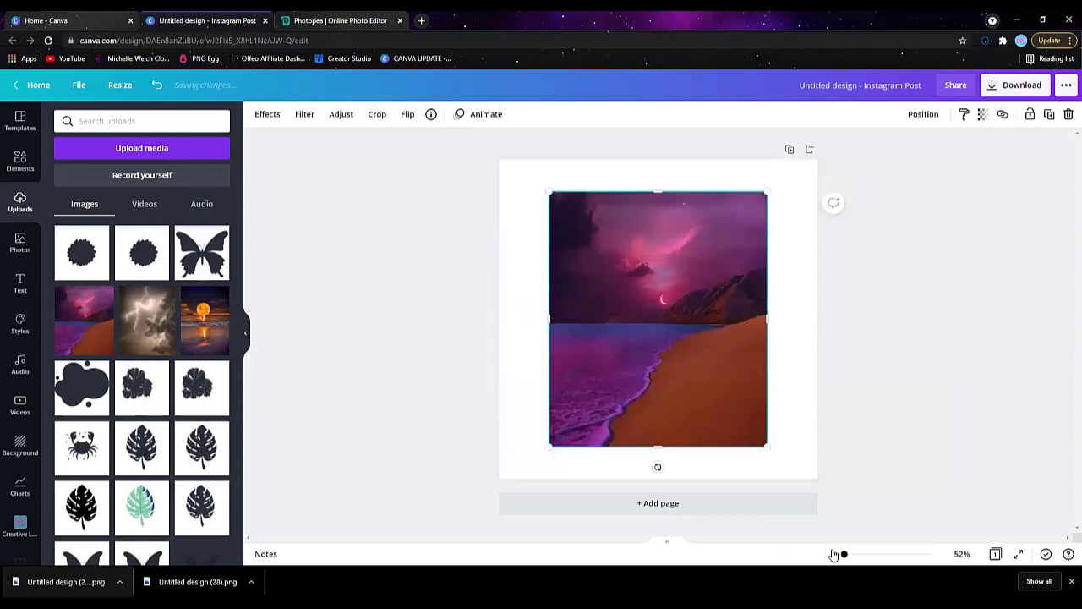
pyautogui.rightClick(686, 323)
pyautogui.click(737, 417)
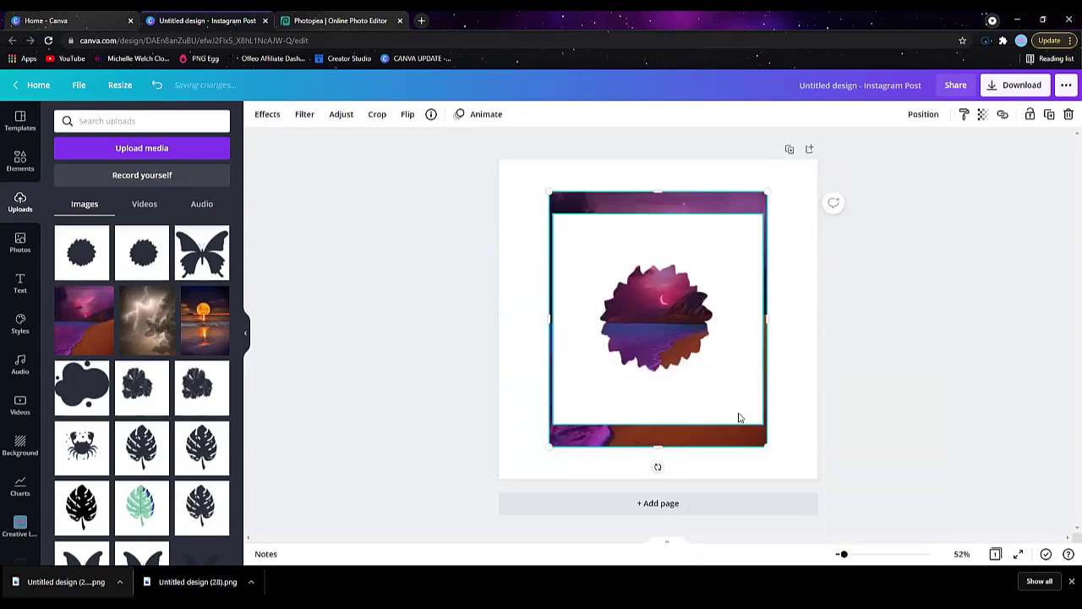
# Stretch the white flower cut-out image outward on all four sides so it covers the beach photo's edges.
pyautogui.click(653, 241)
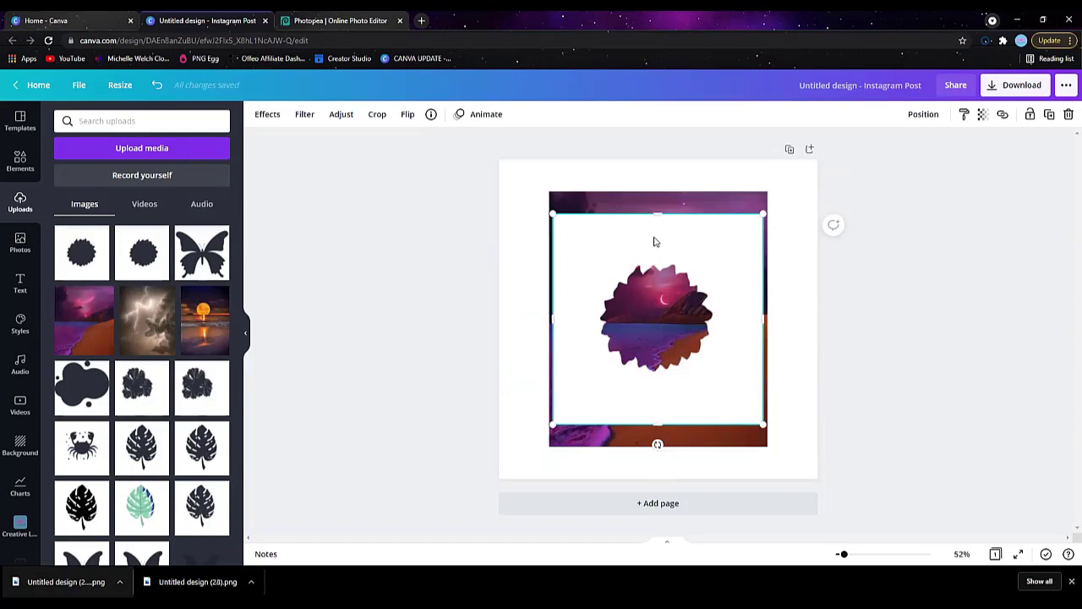
pyautogui.moveTo(657, 207); pyautogui.dragTo(654, 192)
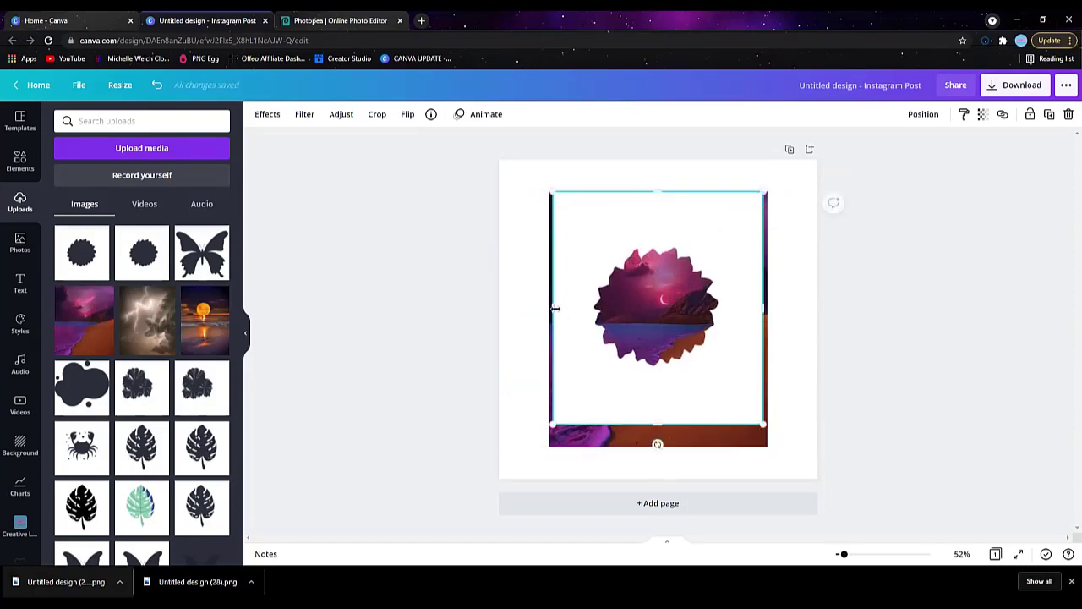
pyautogui.moveTo(553, 308); pyautogui.dragTo(540, 306)
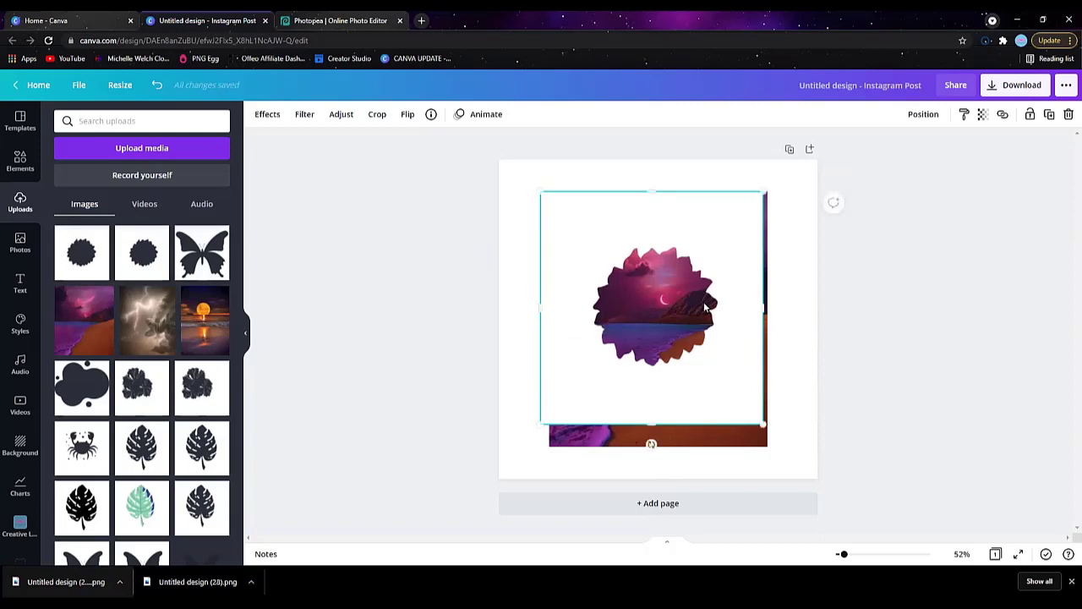
pyautogui.moveTo(771, 308); pyautogui.dragTo(778, 309)
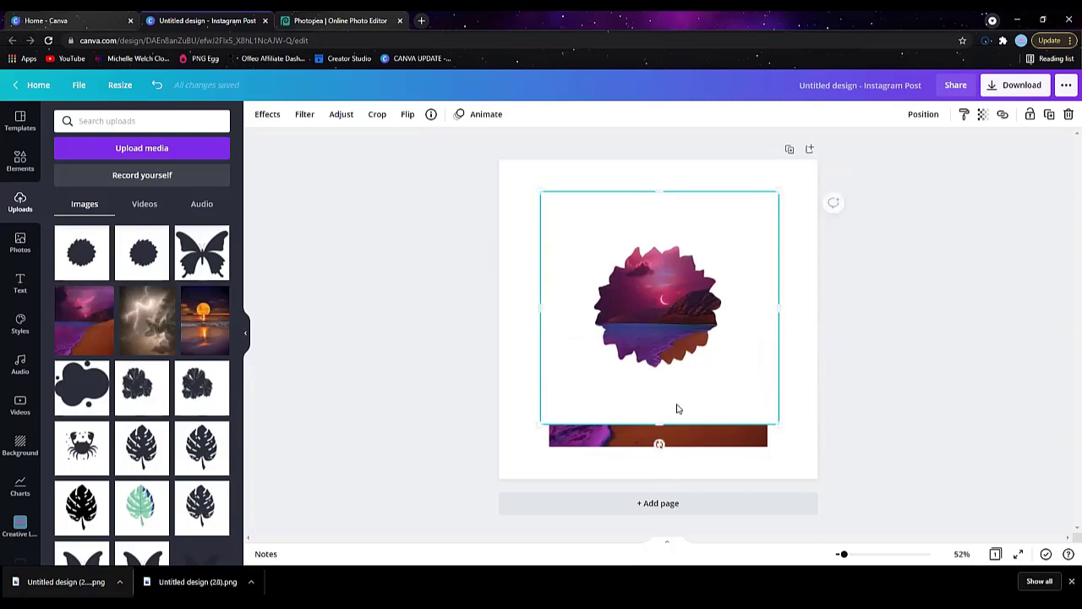
pyautogui.moveTo(660, 444); pyautogui.dragTo(659, 454)
pyautogui.click(800, 449)
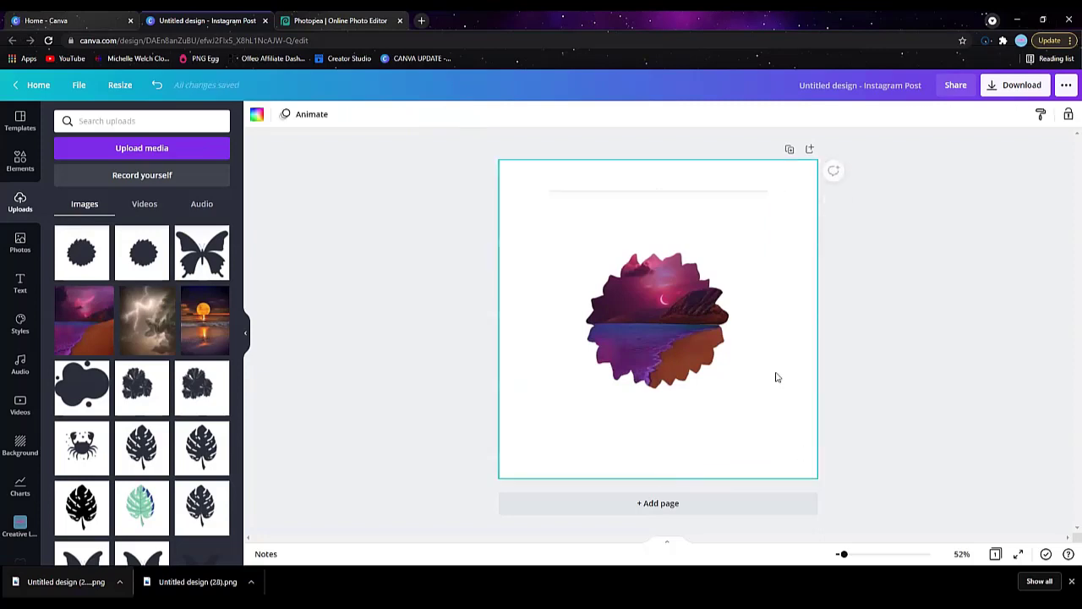
# Extend the cut-out image's upper edge slightly further to hide the remaining thin line of the photo.
pyautogui.click(748, 436)
pyautogui.click(799, 403)
pyautogui.click(755, 288)
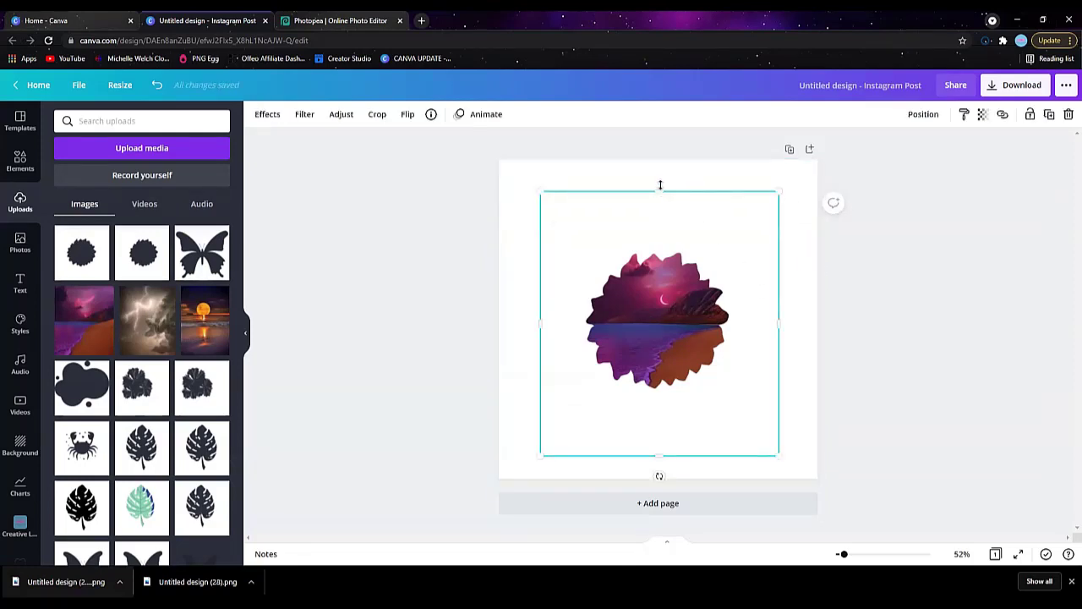
pyautogui.moveTo(661, 184); pyautogui.dragTo(660, 178)
pyautogui.click(806, 321)
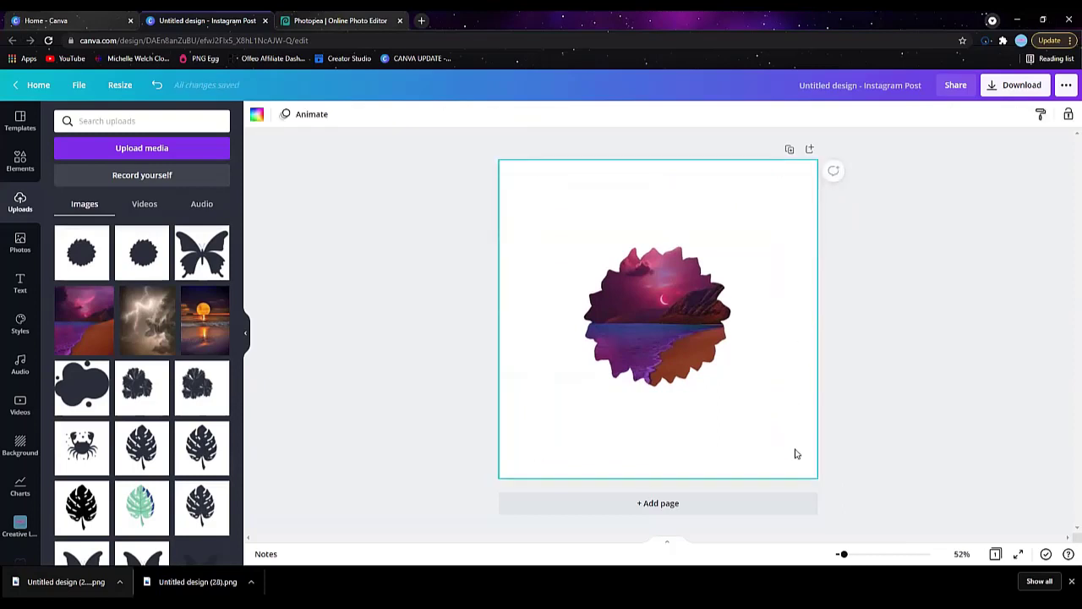
# Group the flower cut-out with the beach photo and scale the group down to about half the page width.
pyautogui.moveTo(795, 454); pyautogui.dragTo(536, 210)
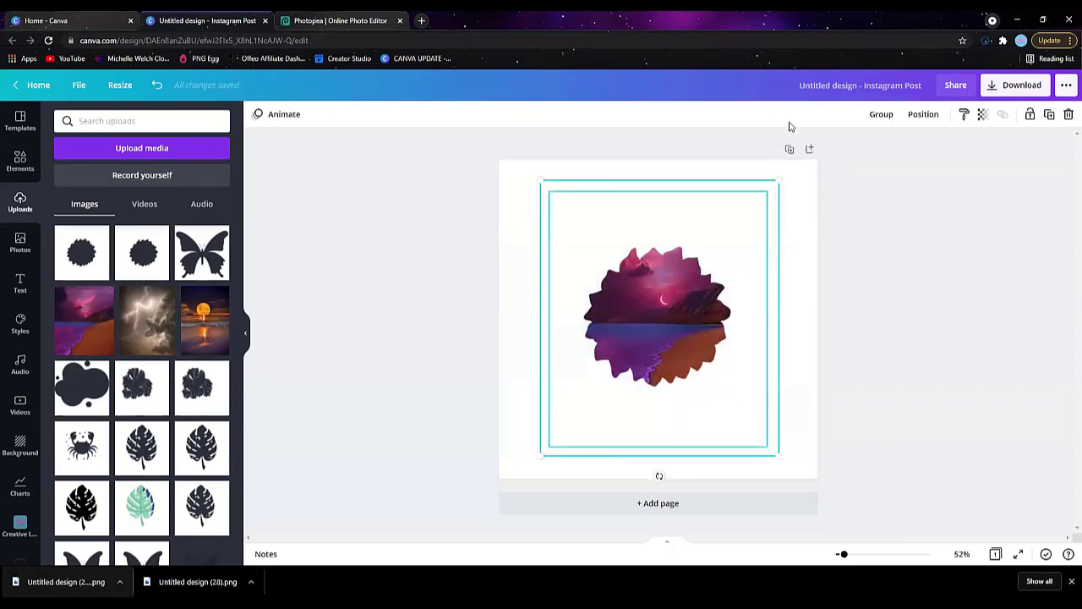
pyautogui.click(882, 115)
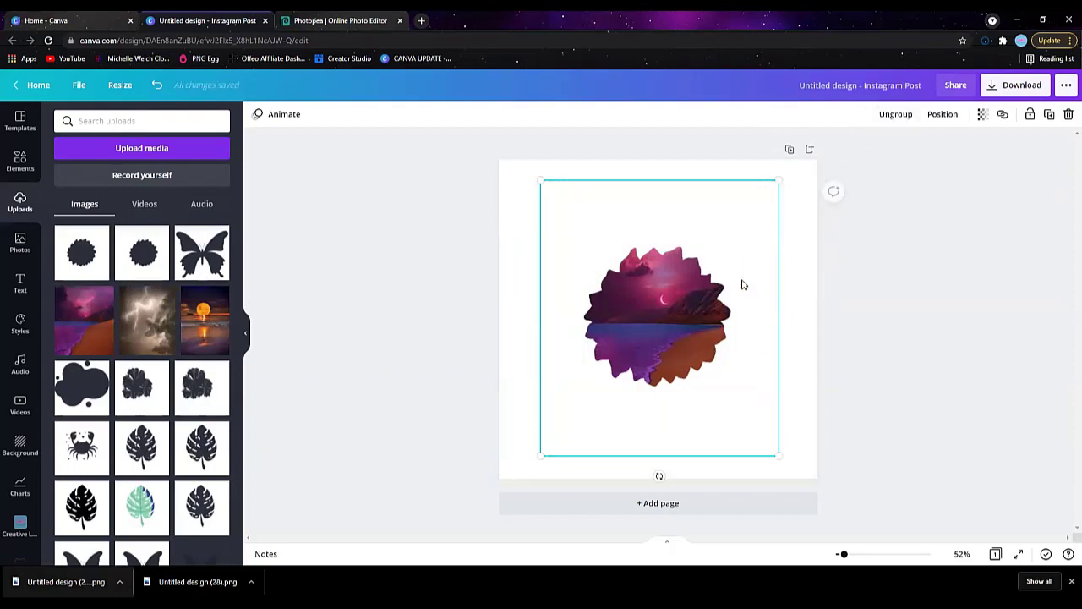
pyautogui.moveTo(774, 454); pyautogui.dragTo(701, 366)
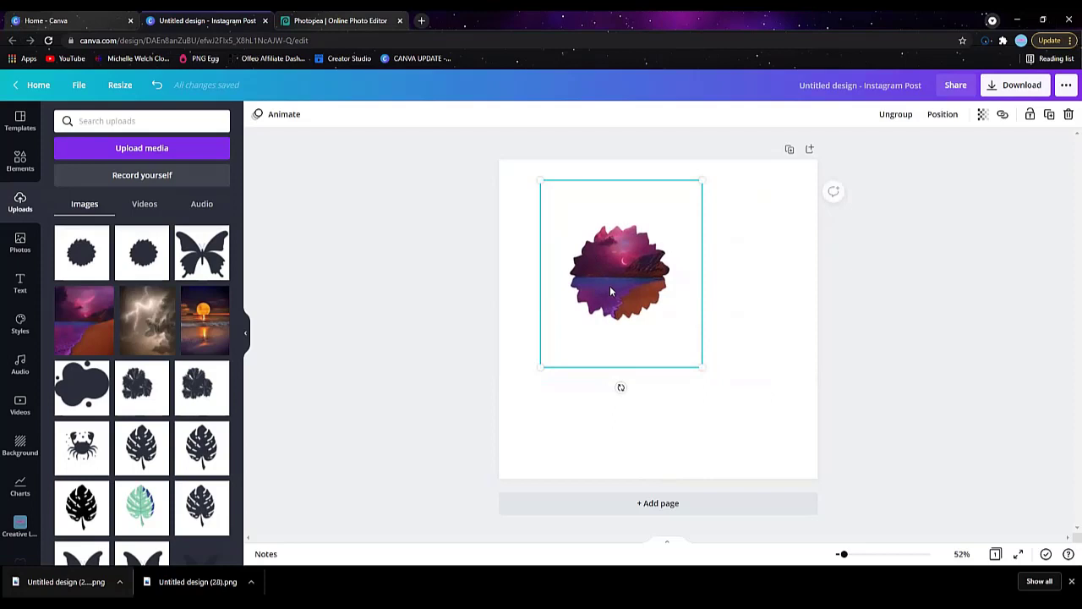
# Shrink the flower group further to about a third of the page width and place a copy to its right.
pyautogui.moveTo(610, 290); pyautogui.dragTo(620, 311)
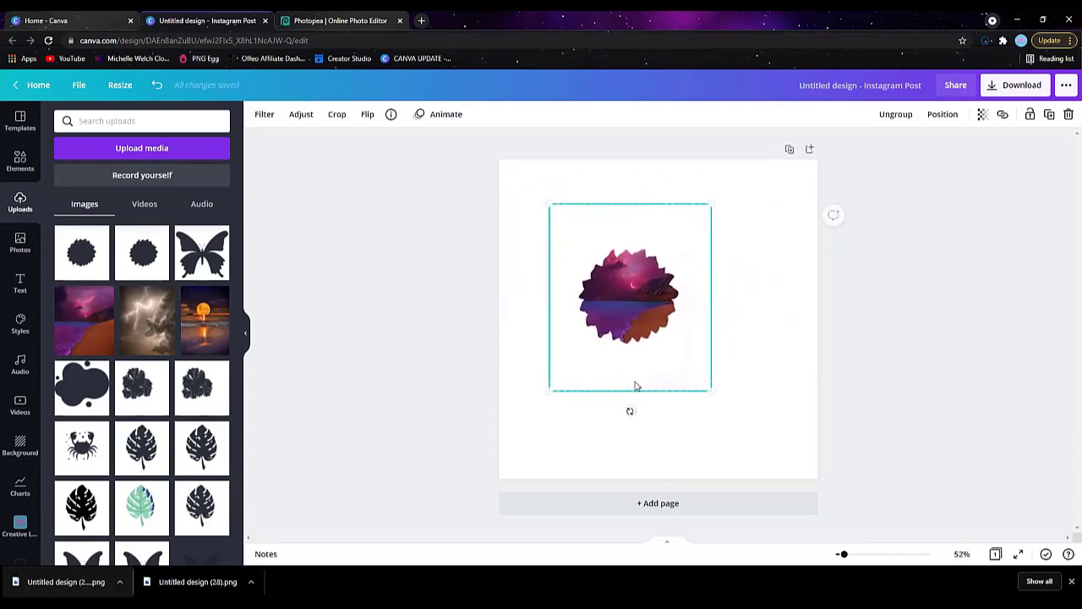
pyautogui.moveTo(706, 388); pyautogui.dragTo(648, 318)
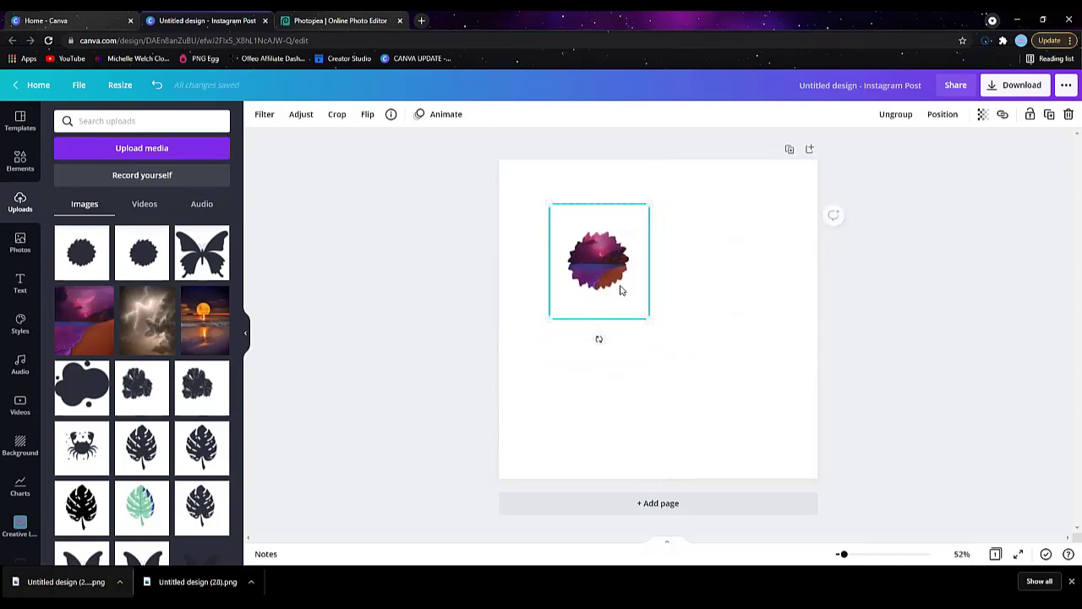
pyautogui.moveTo(630, 272); pyautogui.dragTo(763, 272)
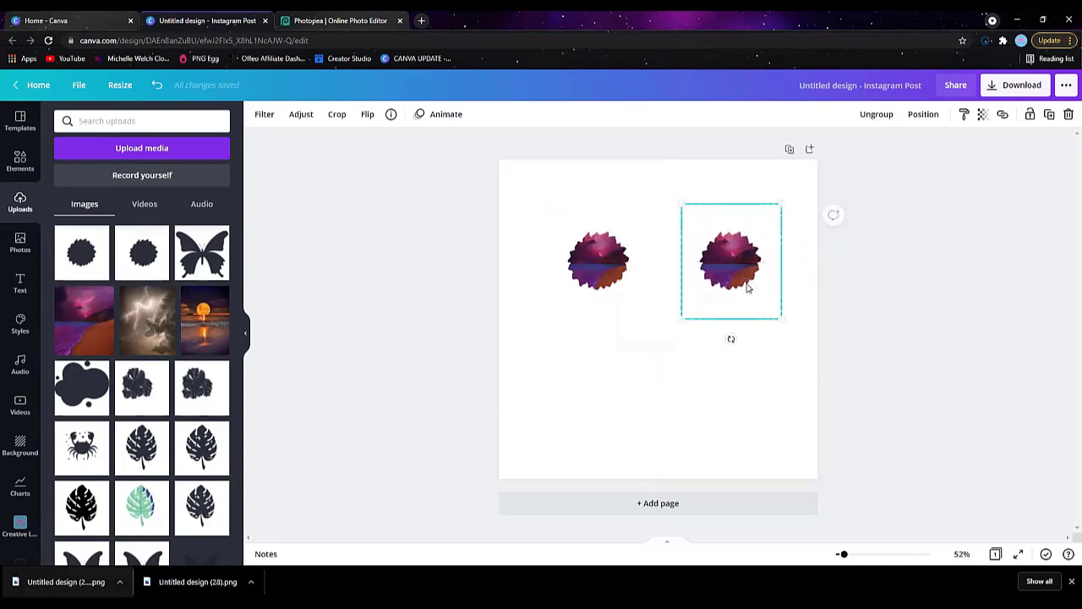
# Add a second page and place the recently used blue-green gradient blob graphic on it, enlarged around the page centre.
pyautogui.click(659, 503)
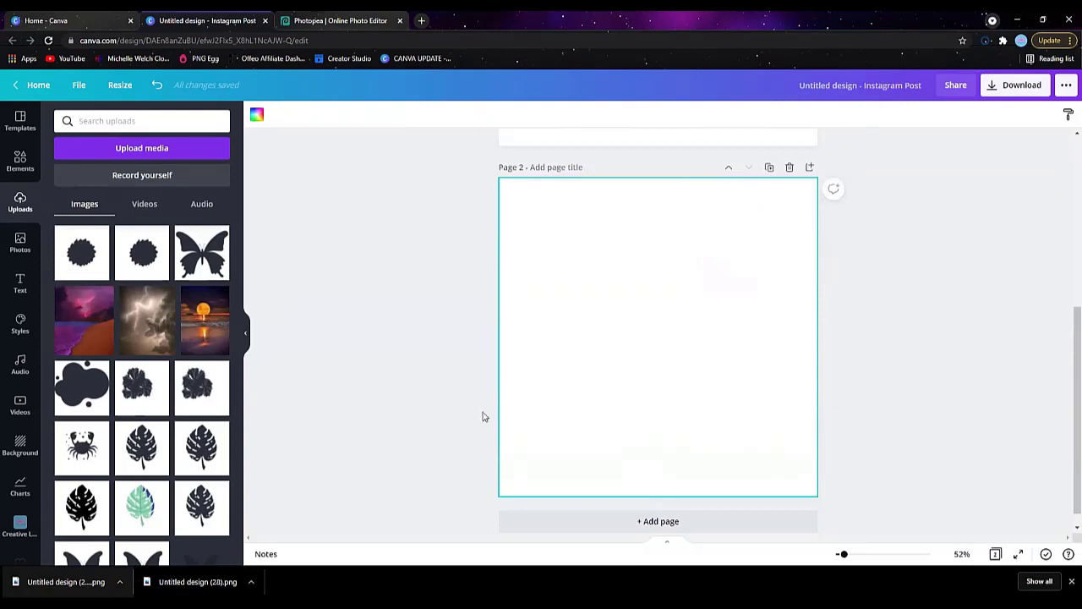
pyautogui.click(18, 159)
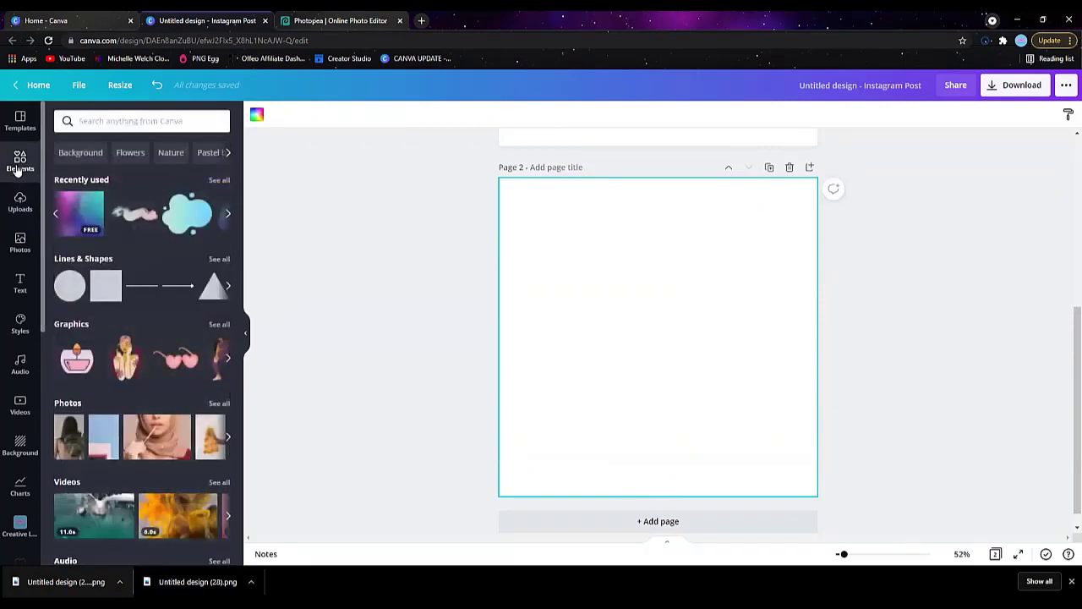
pyautogui.click(187, 212)
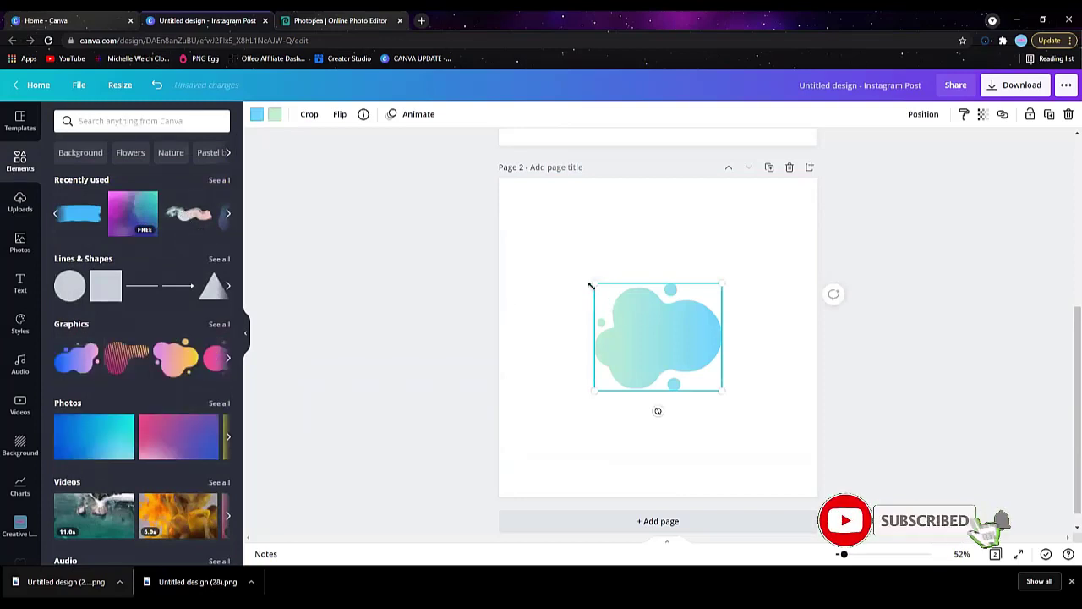
pyautogui.moveTo(593, 284); pyautogui.dragTo(555, 251)
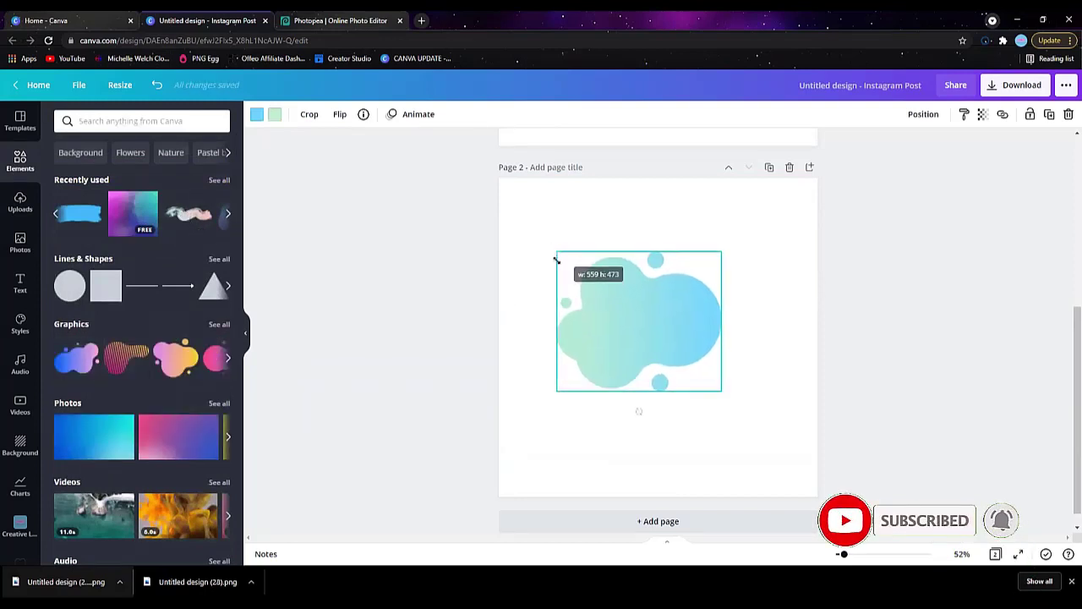
pyautogui.moveTo(720, 390); pyautogui.dragTo(761, 422)
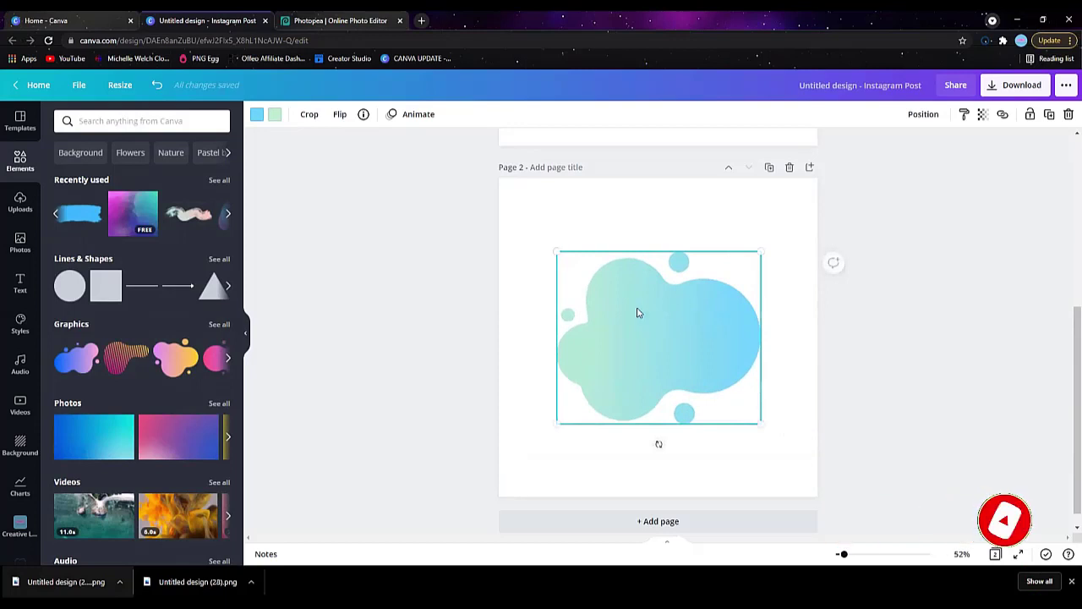
# Recolor both the blue and the green gradient colors of the blob graphic to black, #000000.
pyautogui.click(257, 116)
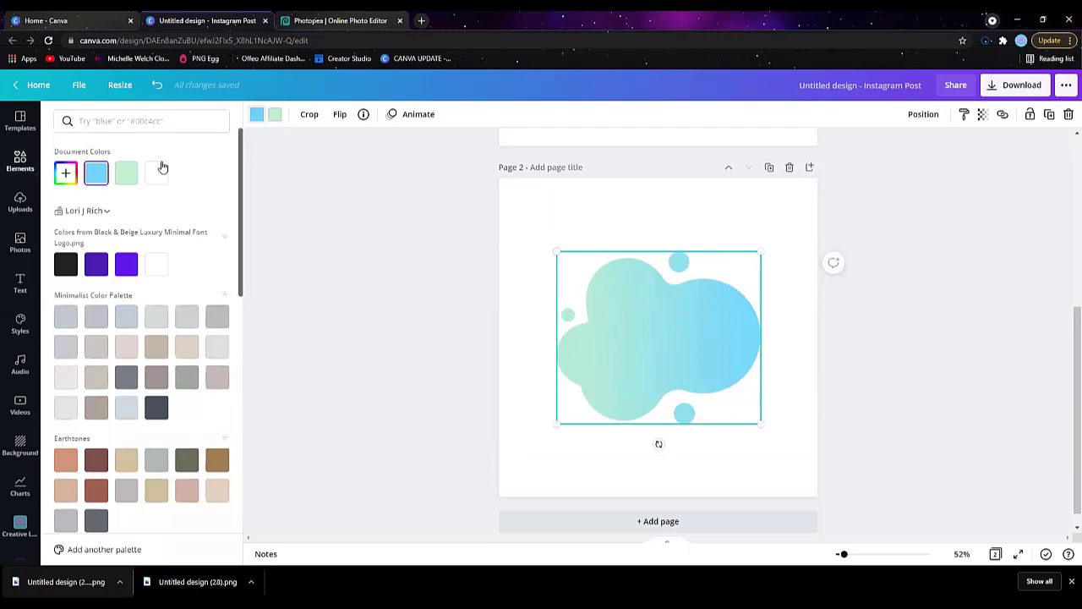
pyautogui.click(66, 173)
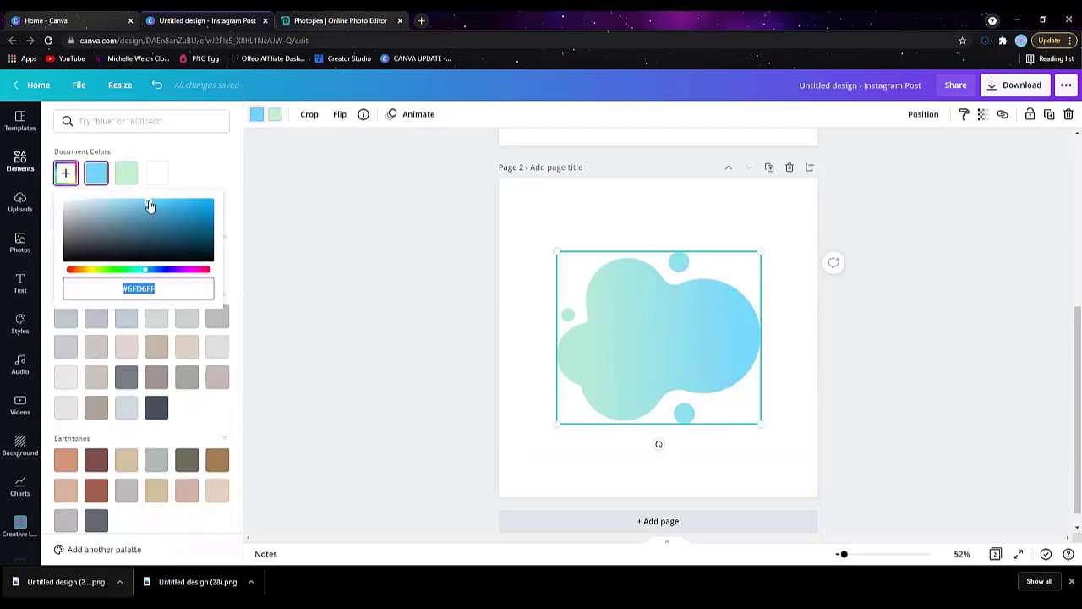
pyautogui.moveTo(148, 202); pyautogui.dragTo(46, 269)
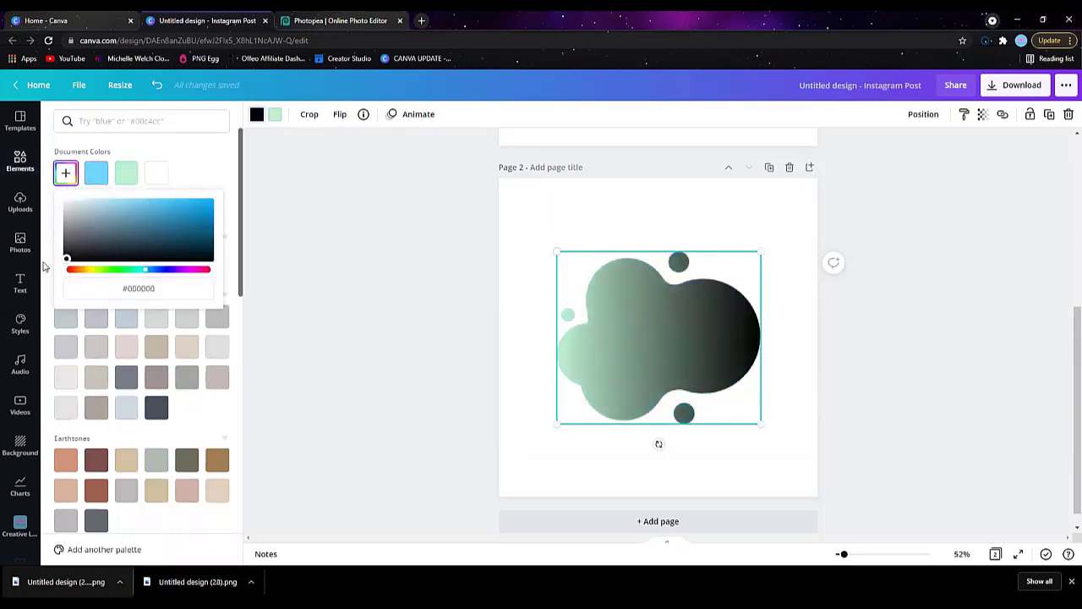
pyautogui.click(275, 115)
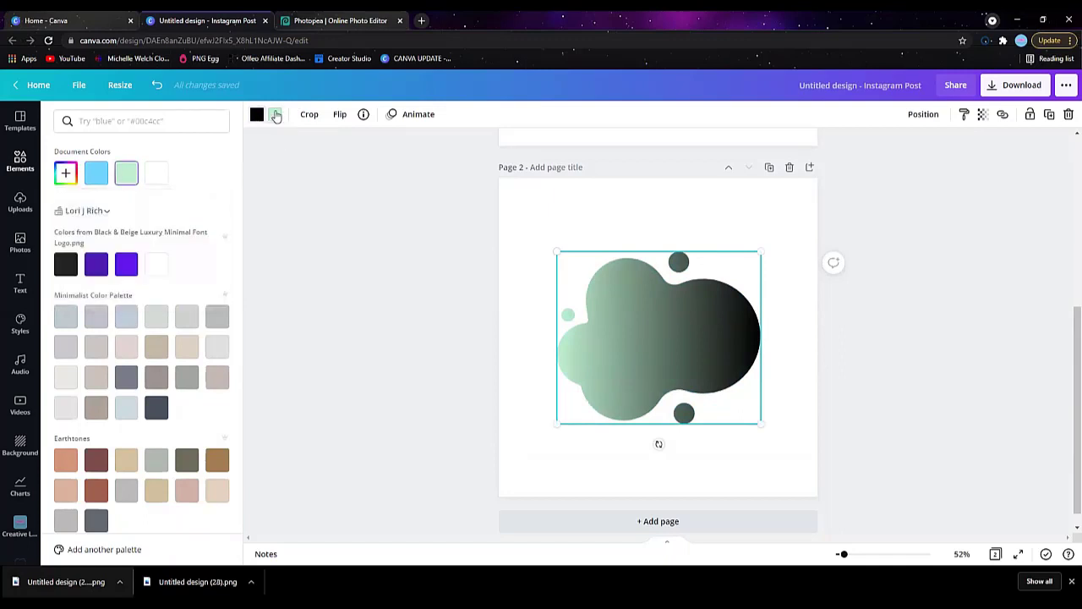
pyautogui.click(66, 173)
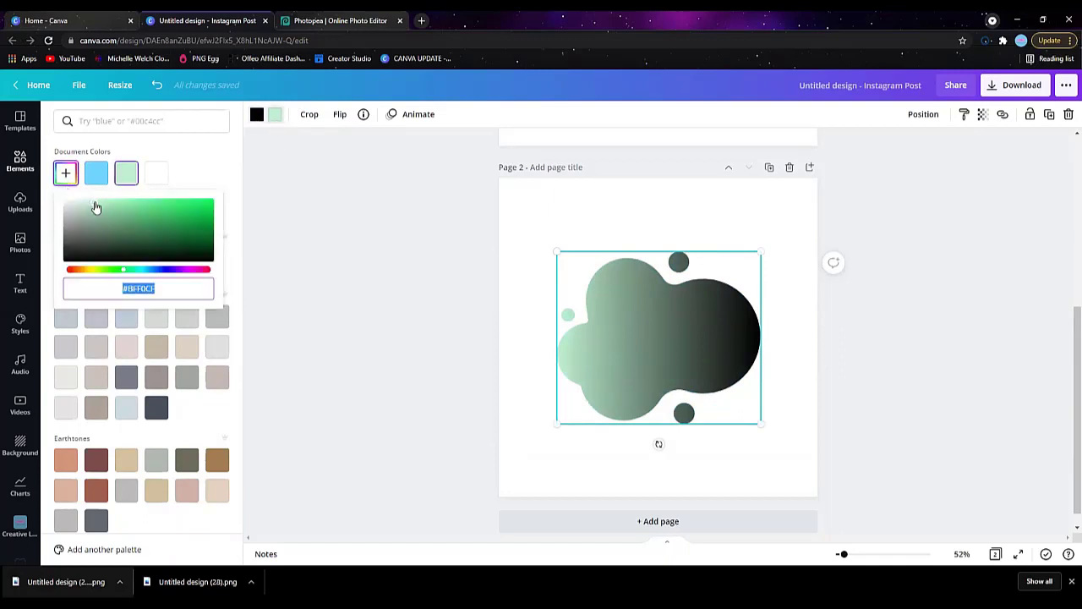
pyautogui.moveTo(94, 202); pyautogui.dragTo(66, 262)
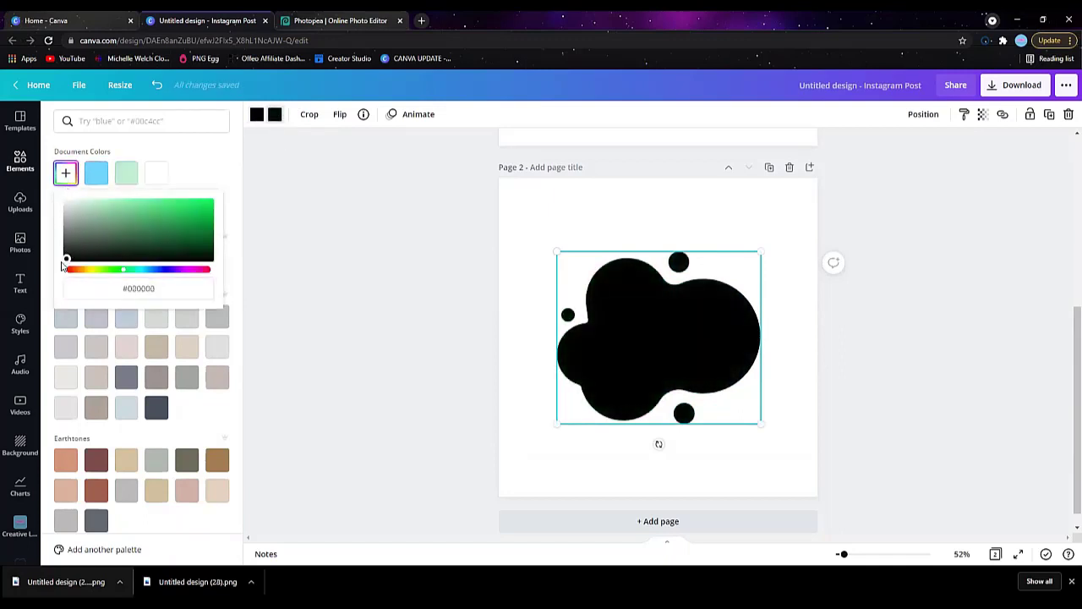
pyautogui.press('Escape')
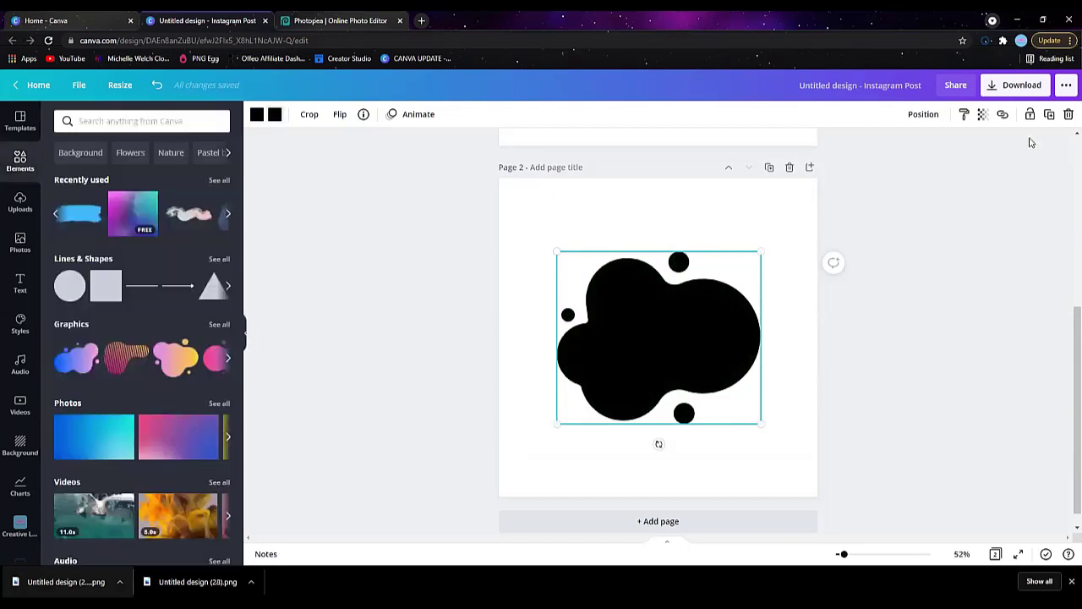
# Download only Page 2 as a PNG at 1080 × 1080 px.
pyautogui.click(1021, 87)
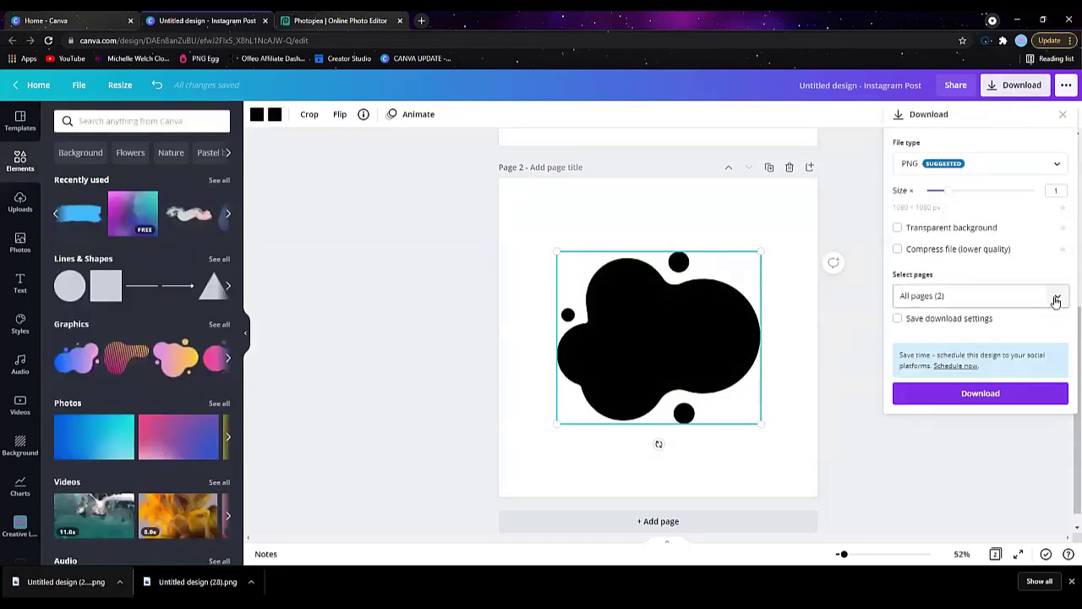
pyautogui.click(1053, 297)
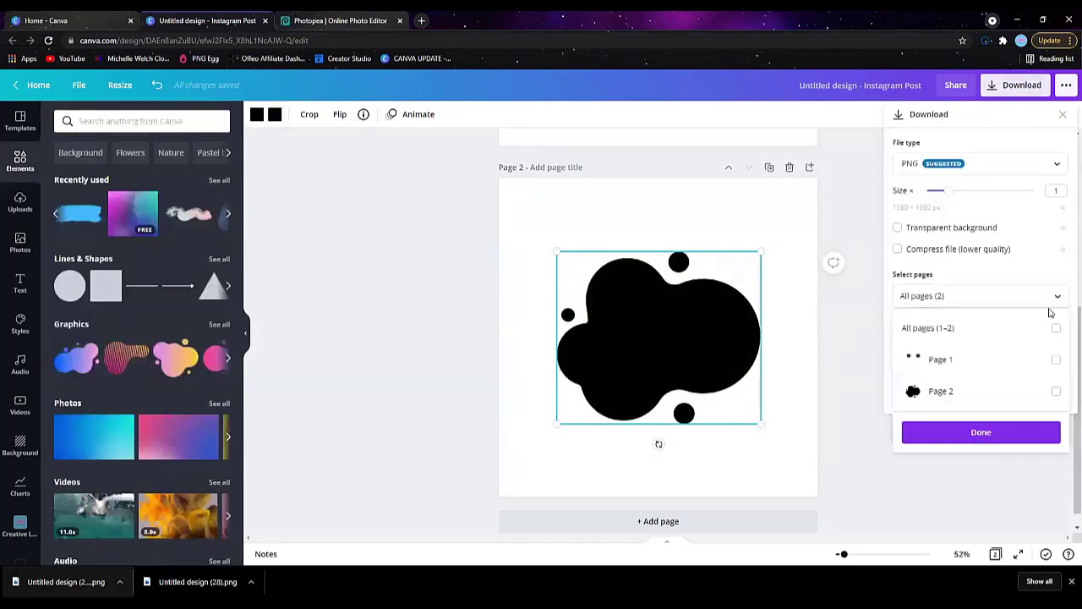
pyautogui.click(1056, 392)
pyautogui.click(970, 434)
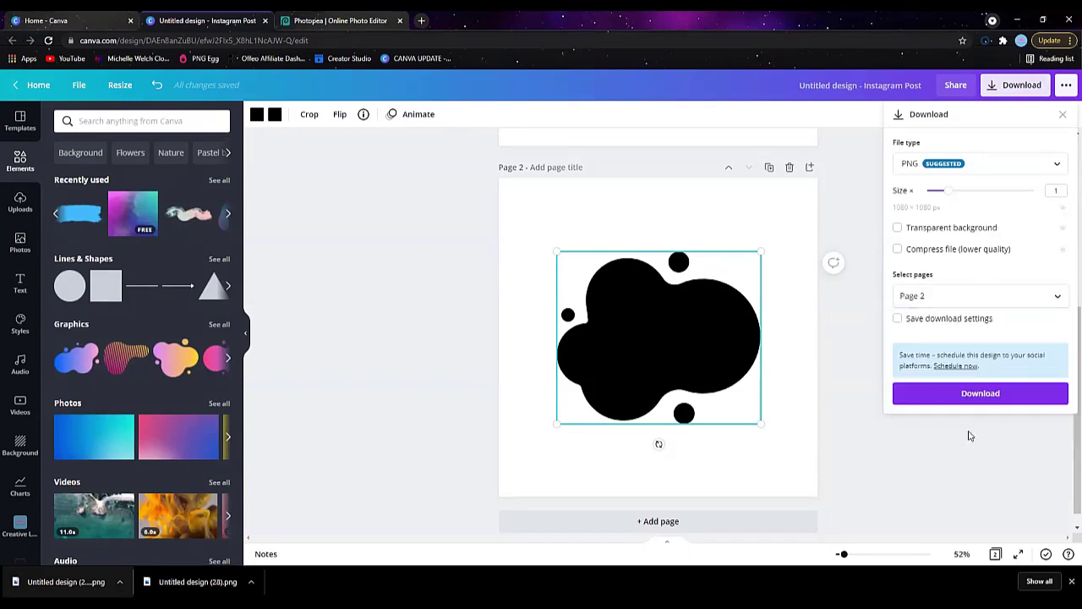
pyautogui.click(962, 397)
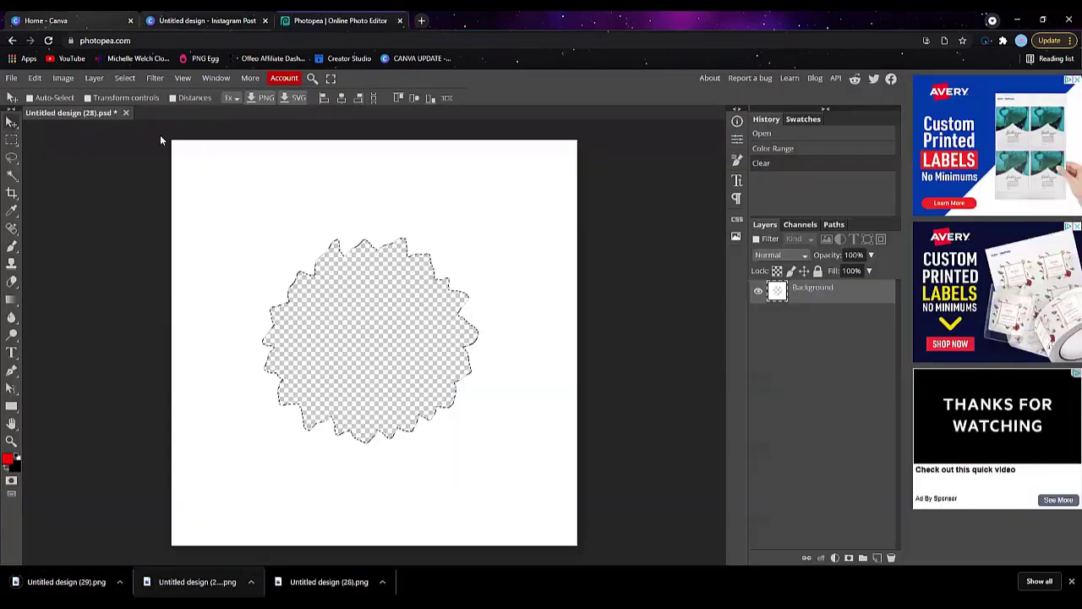
# Switch to Photopea, close the flower document without saving, and open the downloaded Untitled design (29).png.
pyautogui.click(127, 113)
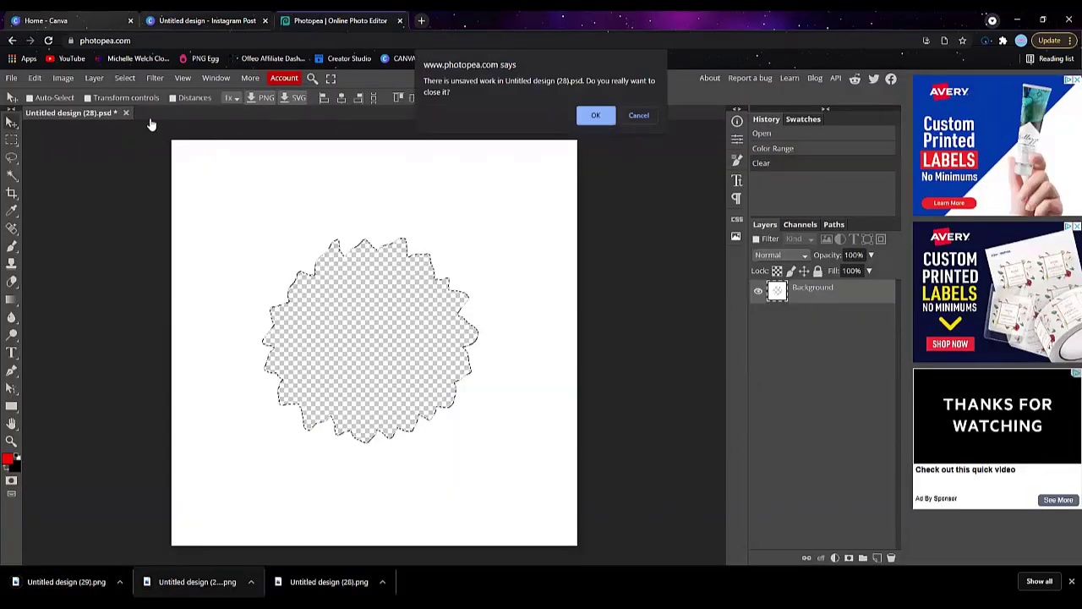
pyautogui.click(591, 114)
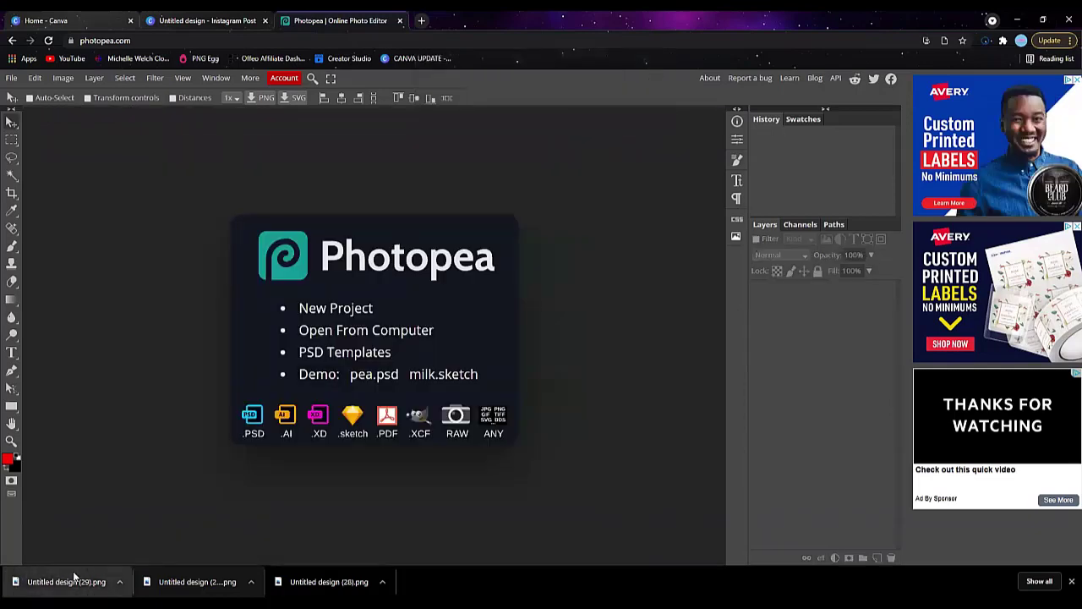
pyautogui.moveTo(345, 360); pyautogui.dragTo(345, 360)
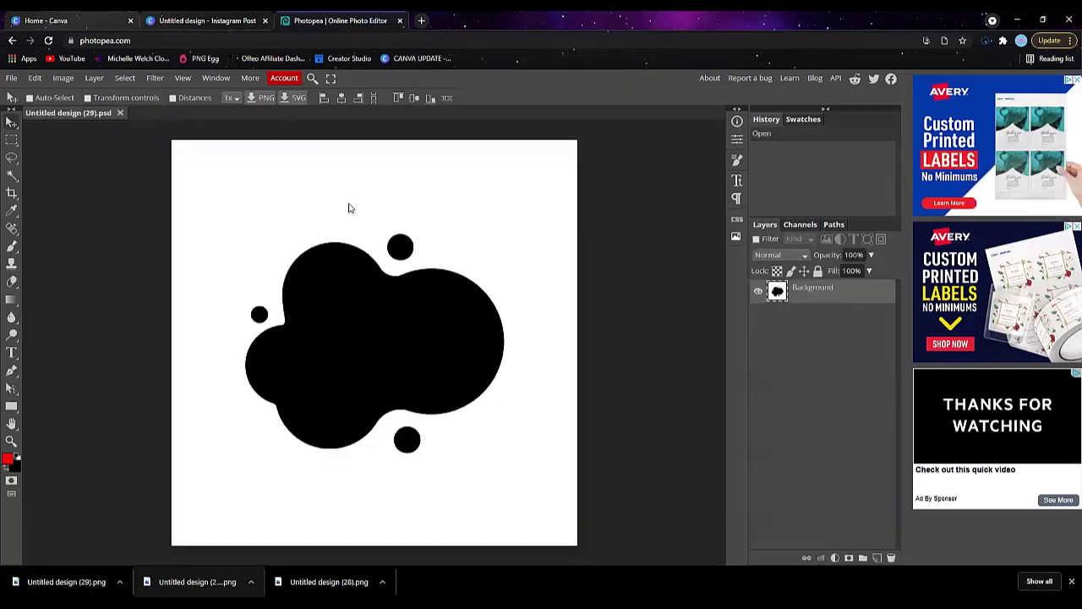
# Select the black blob and its small dots by sampling their black with Color Range, and delete them from the image.
pyautogui.click(125, 78)
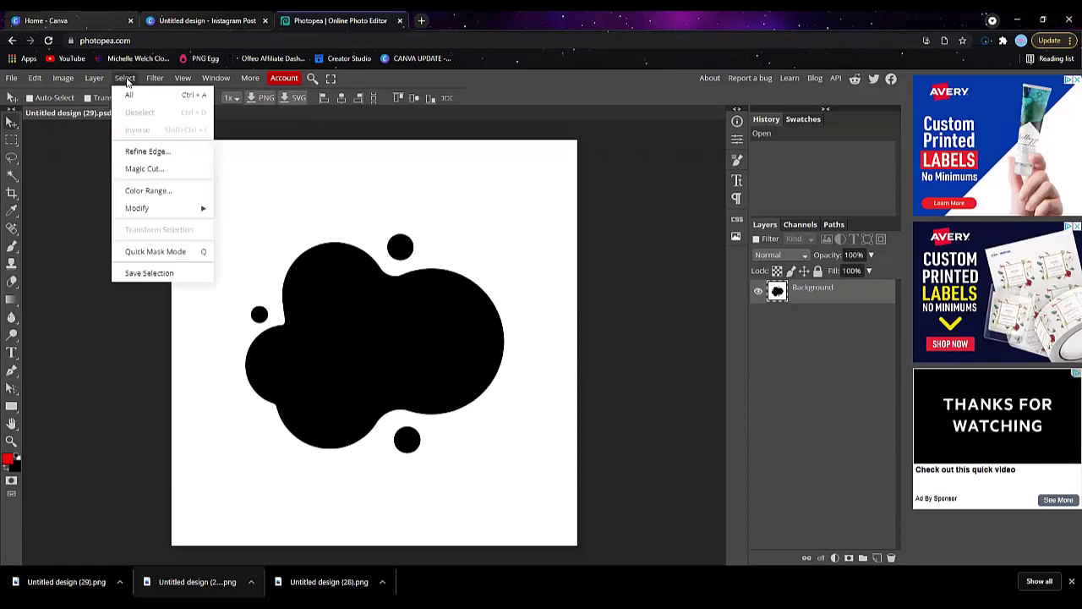
pyautogui.click(145, 190)
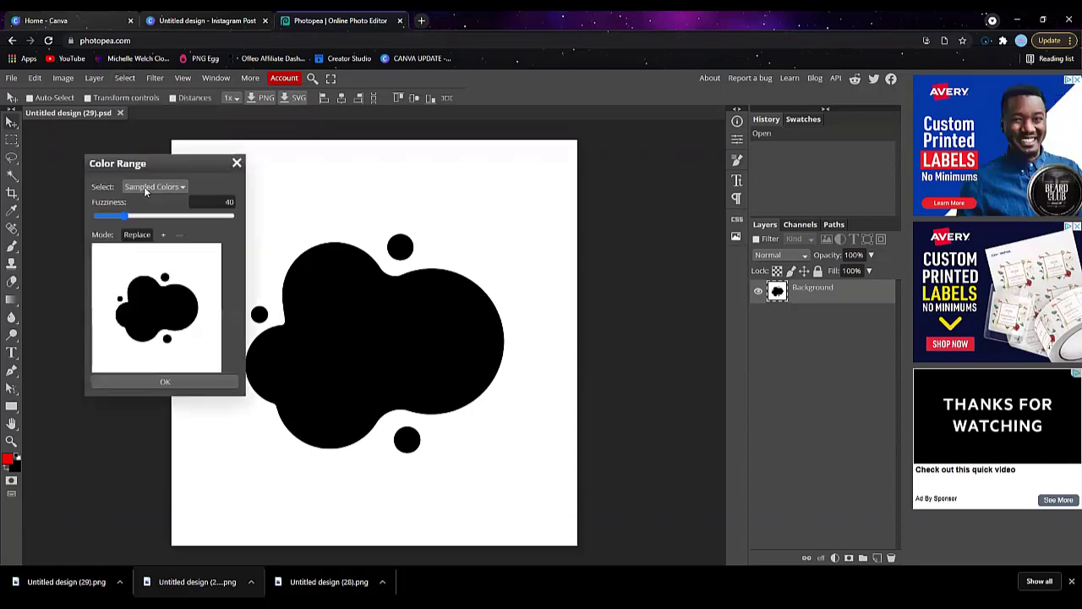
pyautogui.click(350, 315)
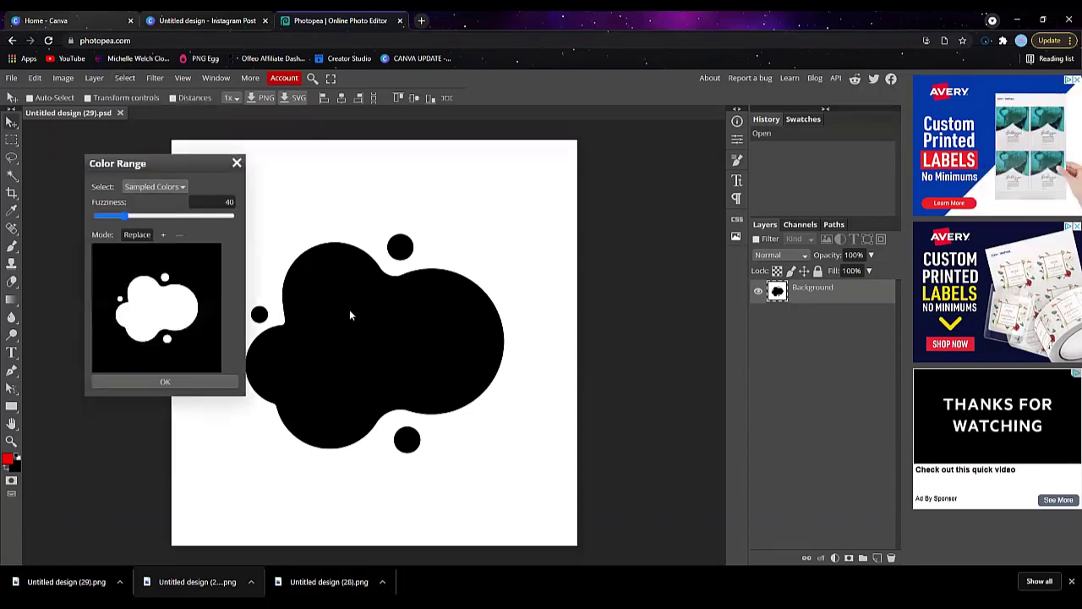
pyautogui.click(210, 380)
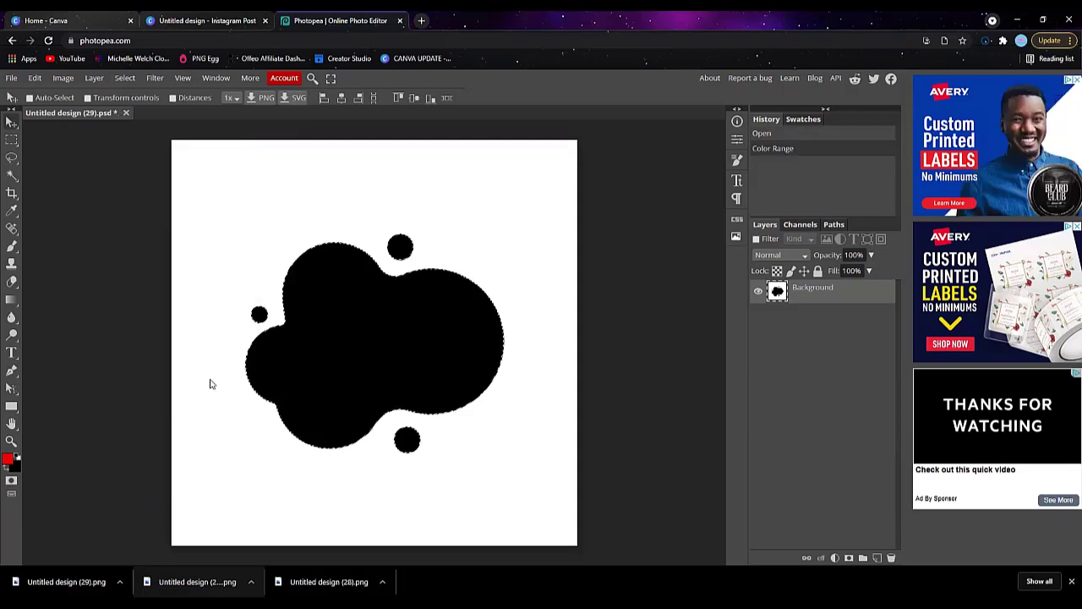
pyautogui.press('Delete')
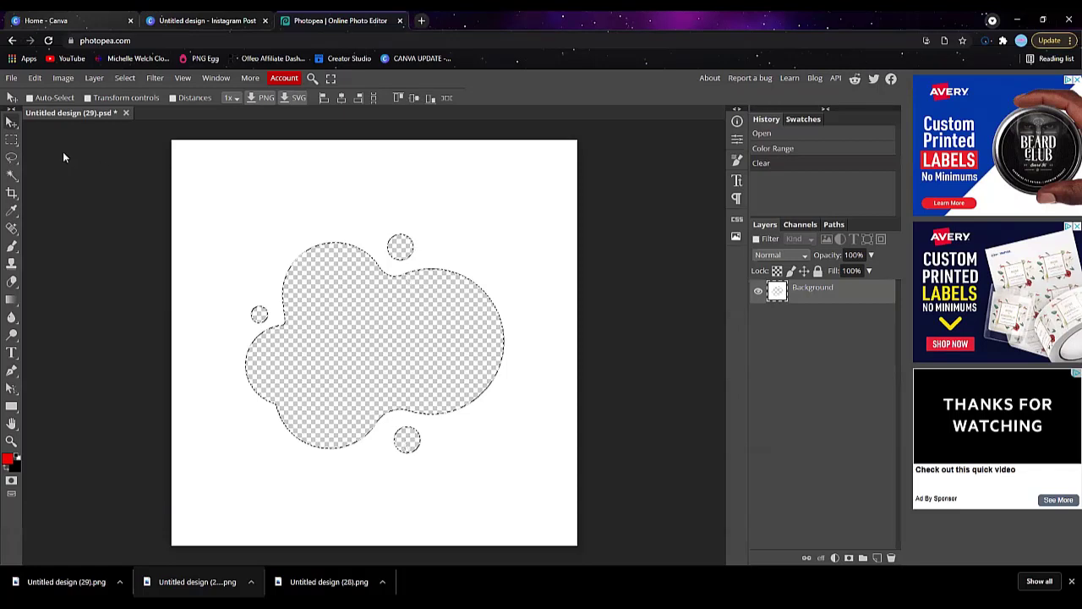
# Export the blob cut-out as a PNG at 1080 × 1080 px and 100% quality.
pyautogui.click(12, 78)
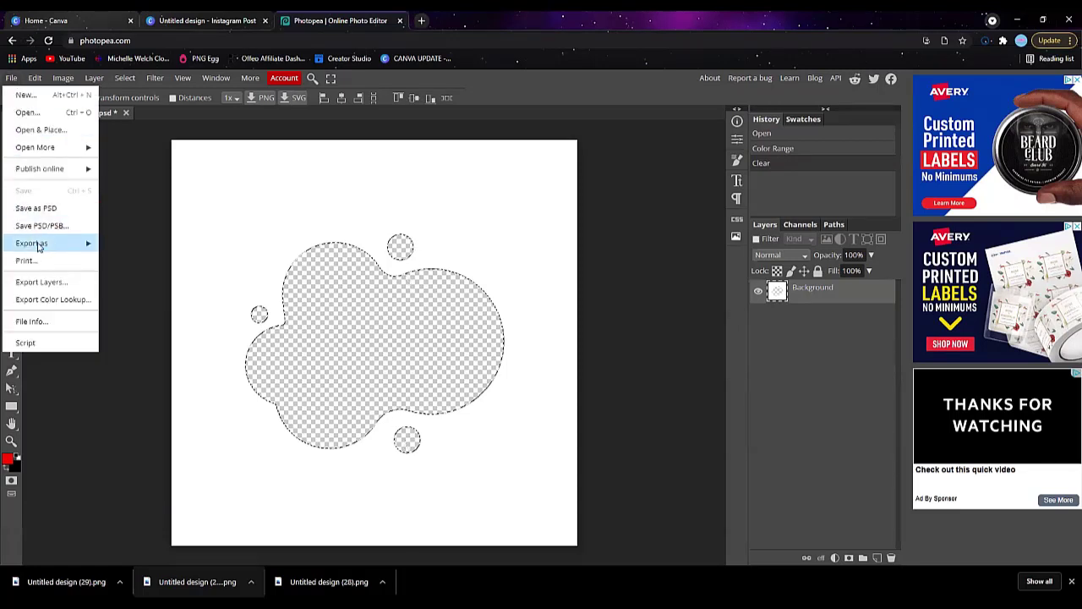
pyautogui.moveTo(38, 246)
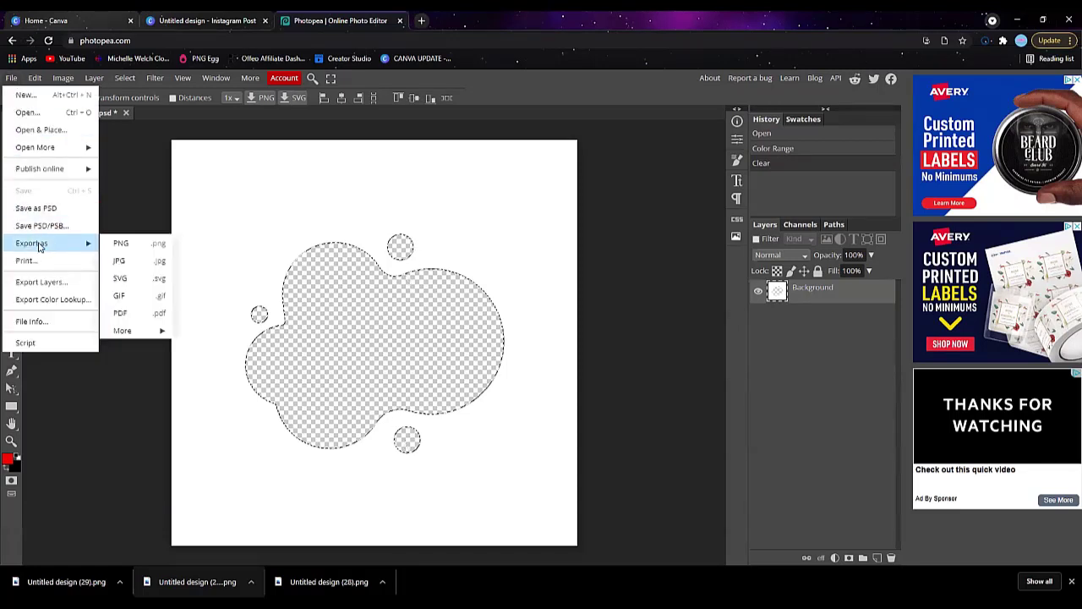
pyautogui.click(129, 247)
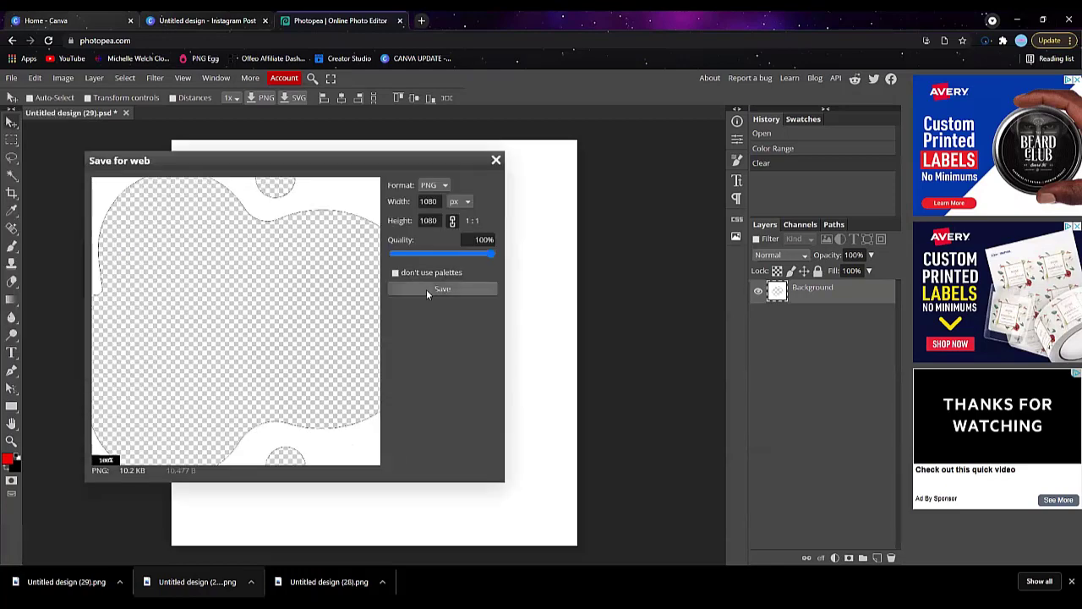
# Return to the Canva design, dismiss the download notice, and delete the black blob from Page 2.
pyautogui.click(154, 18)
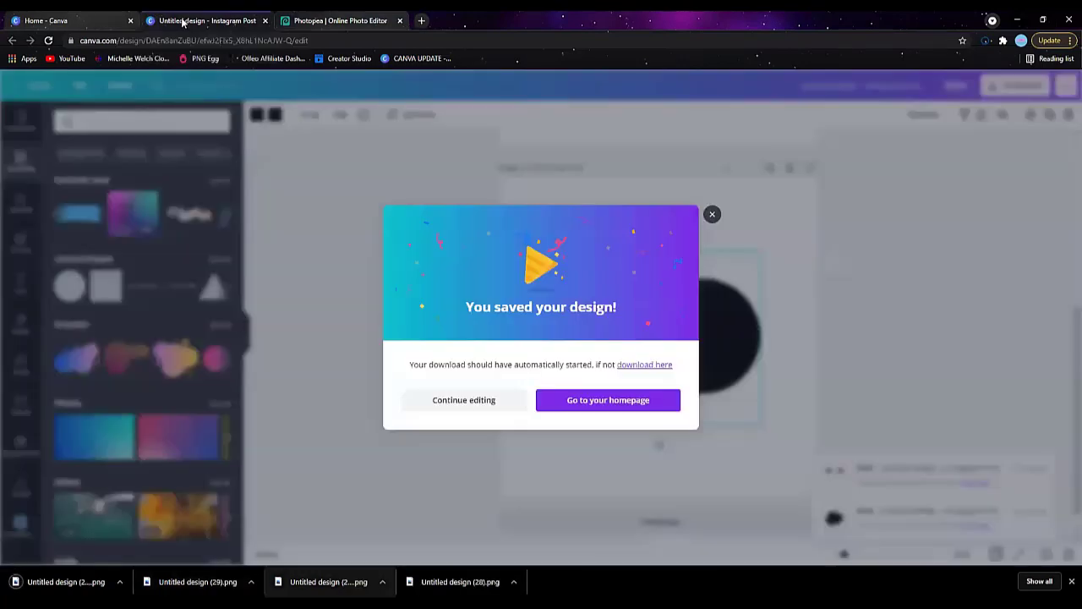
pyautogui.click(712, 215)
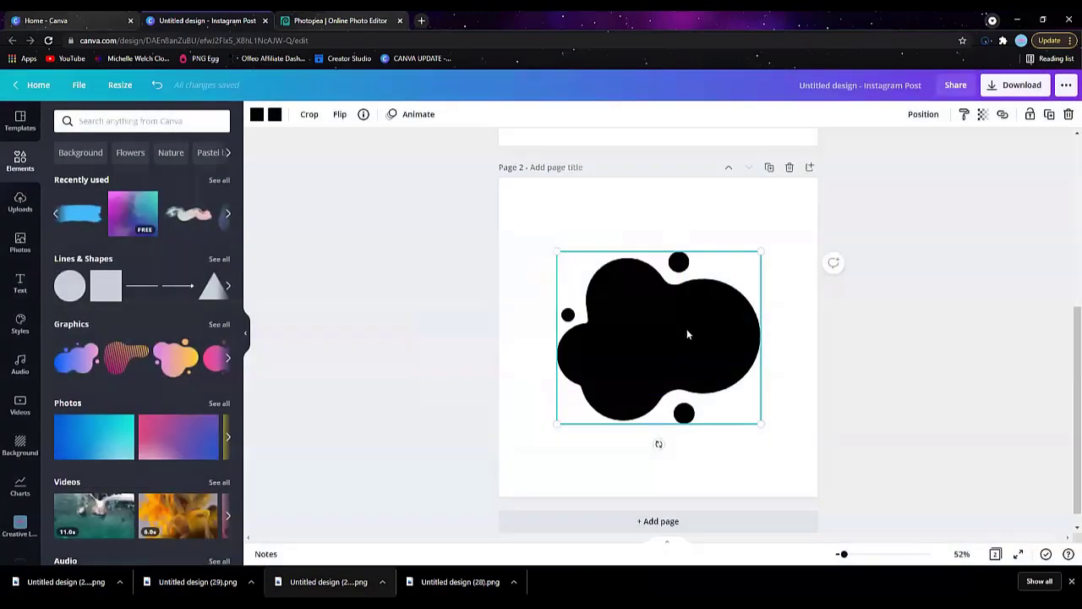
pyautogui.press('Delete')
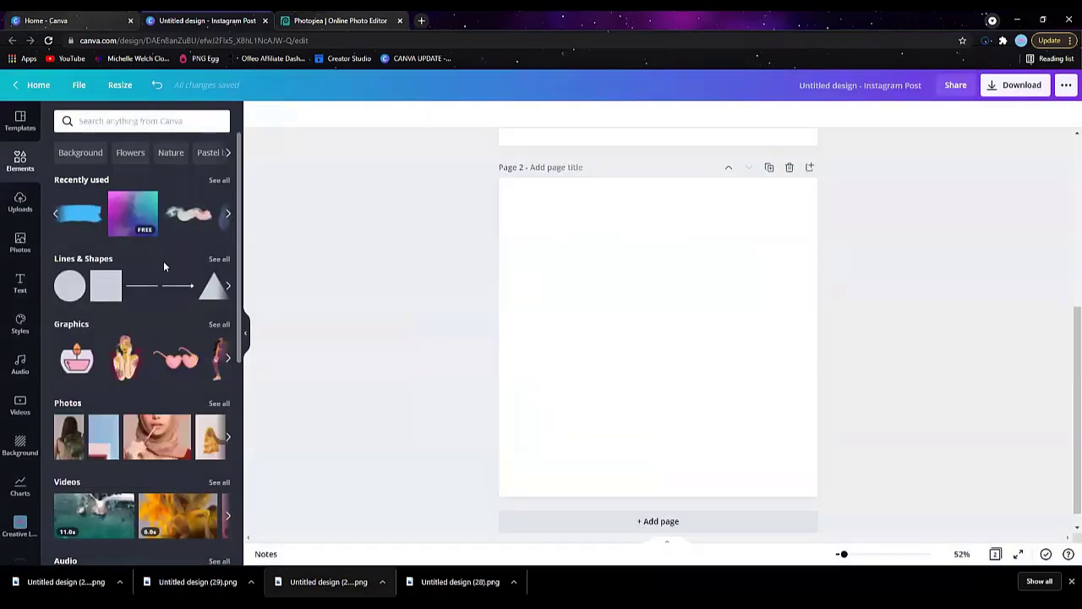
# Place the uploaded orange moon-over-sea photo on Page 2, then upload the exported blob cut-out PNG and lay it over the photo.
pyautogui.click(20, 203)
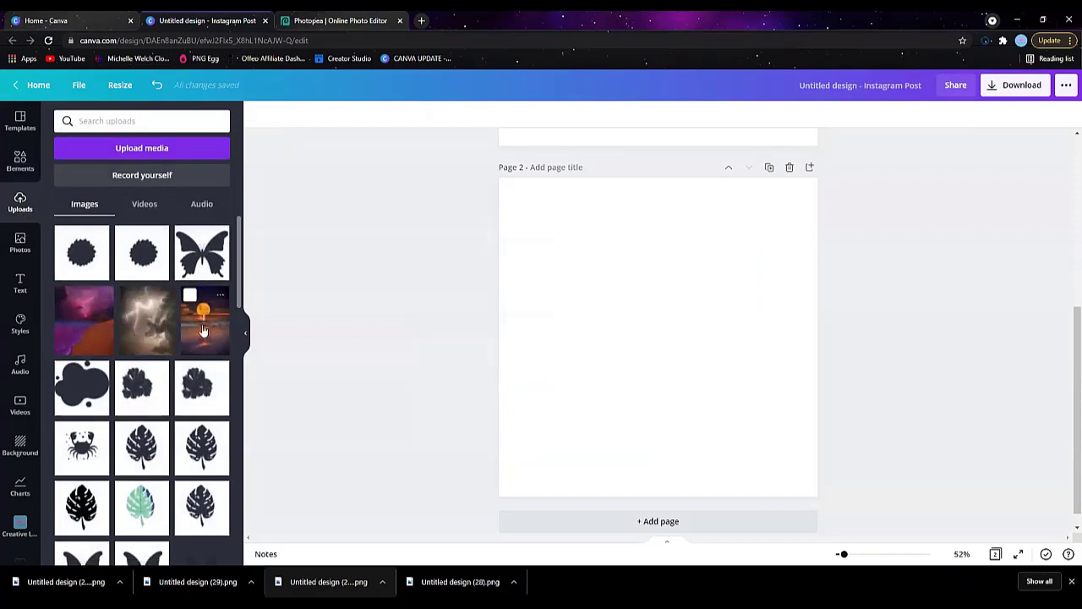
pyautogui.moveTo(203, 329); pyautogui.dragTo(609, 276)
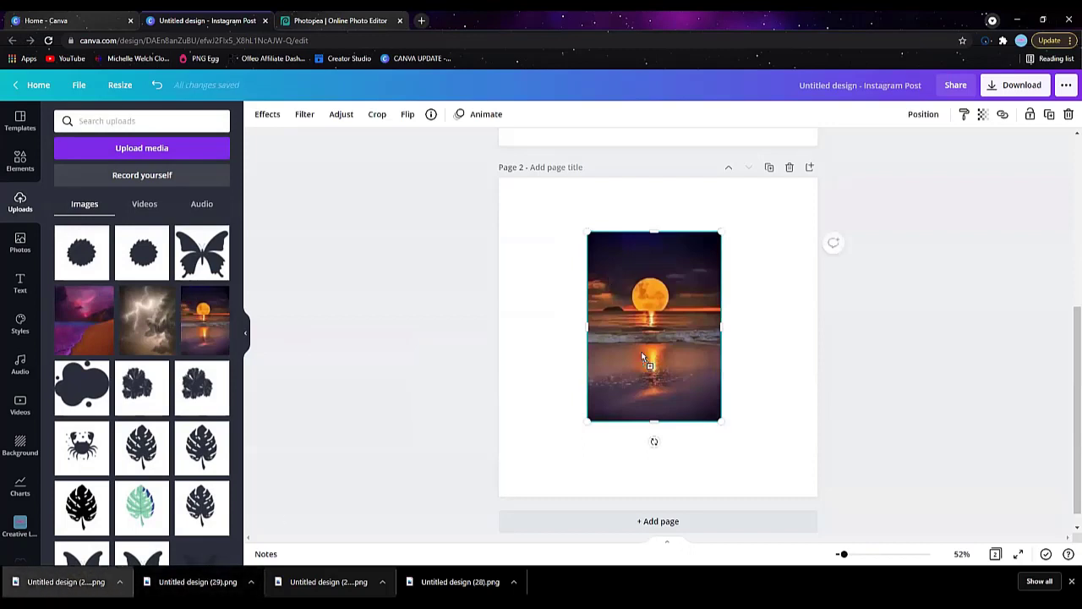
pyautogui.moveTo(642, 359); pyautogui.dragTo(641, 351)
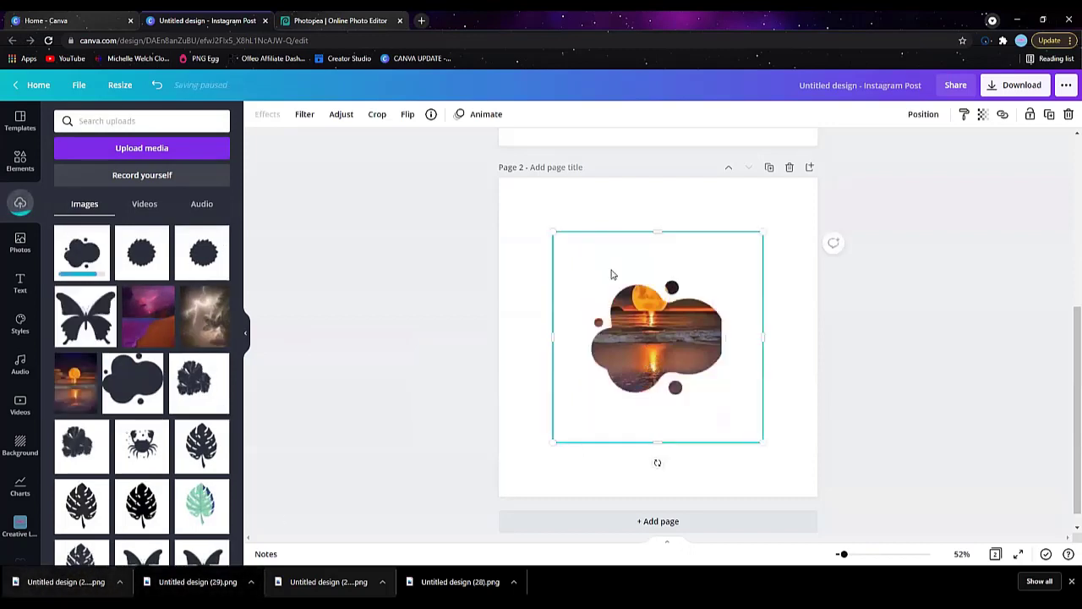
# Enlarge the blob cut-out, widen the photo behind it to fill the opening, and position the cut-out to frame the moon and horizon.
pyautogui.moveTo(549, 230); pyautogui.dragTo(517, 195)
pyautogui.moveTo(645, 330); pyautogui.dragTo(676, 389)
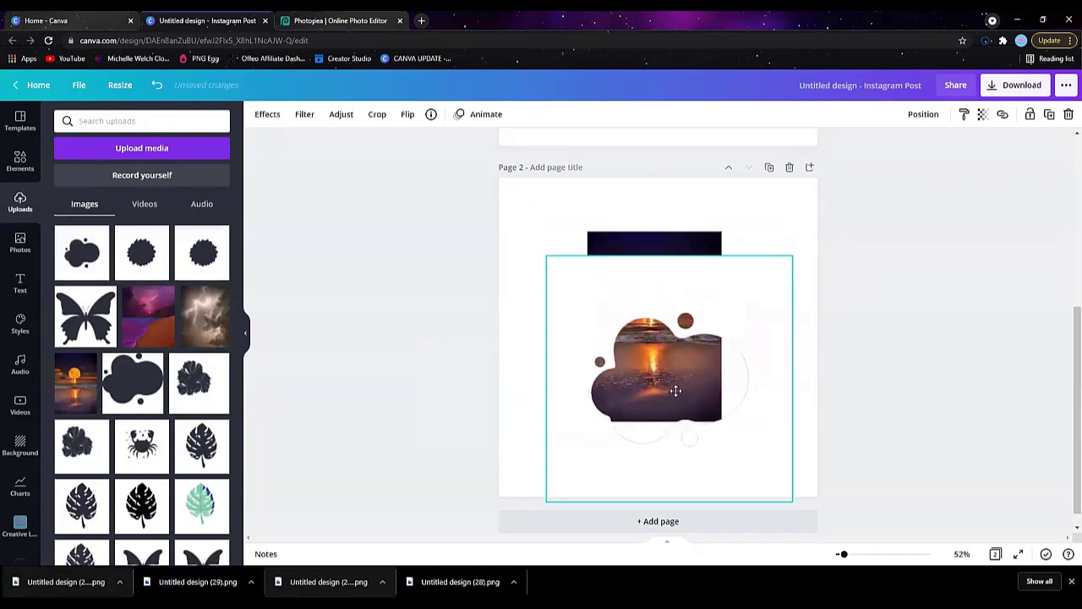
pyautogui.click(682, 270)
pyautogui.moveTo(725, 329); pyautogui.dragTo(775, 338)
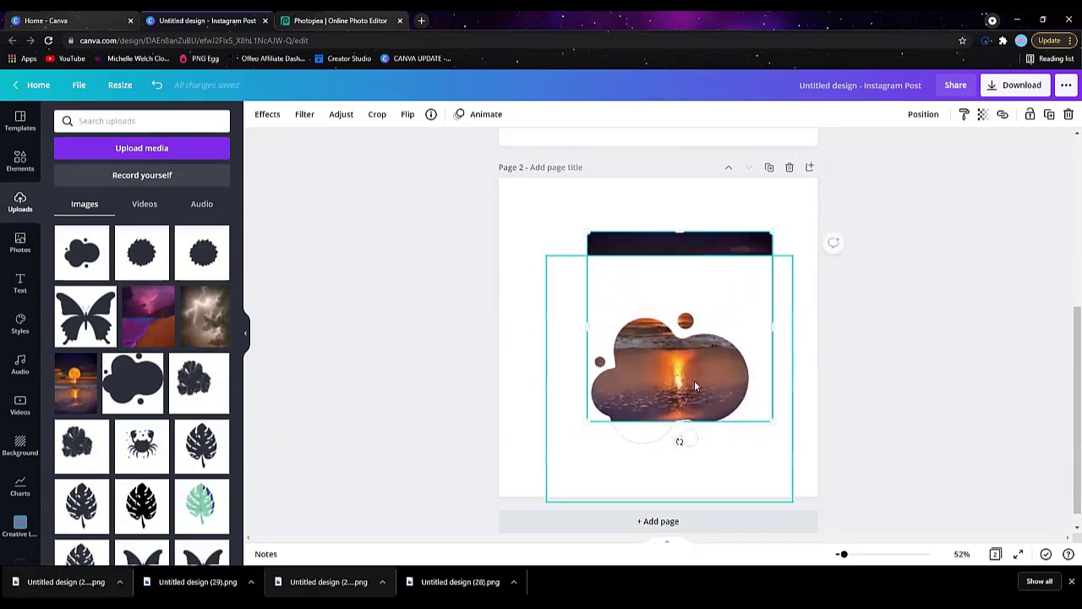
pyautogui.moveTo(694, 380); pyautogui.dragTo(693, 312)
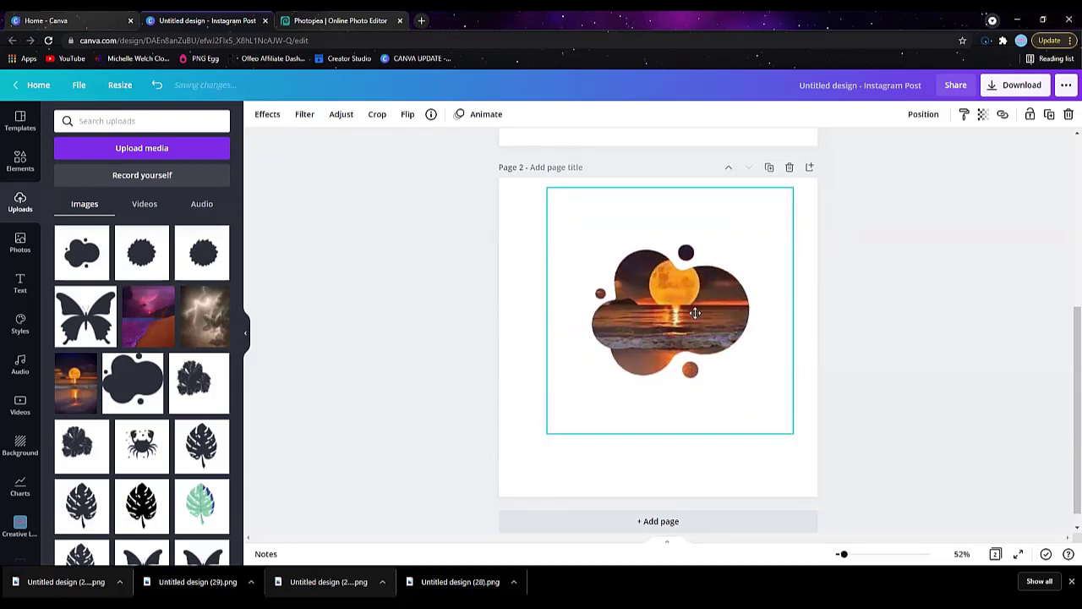
# Group the blob cut-out and the moon photo on Page 2.
pyautogui.click(758, 484)
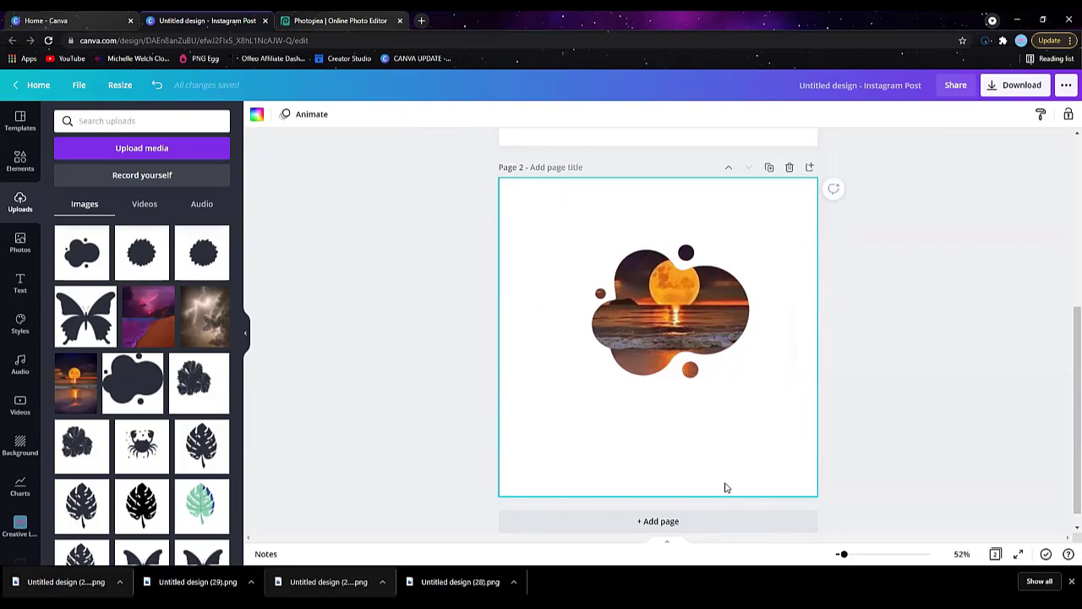
pyautogui.moveTo(777, 471); pyautogui.dragTo(543, 184)
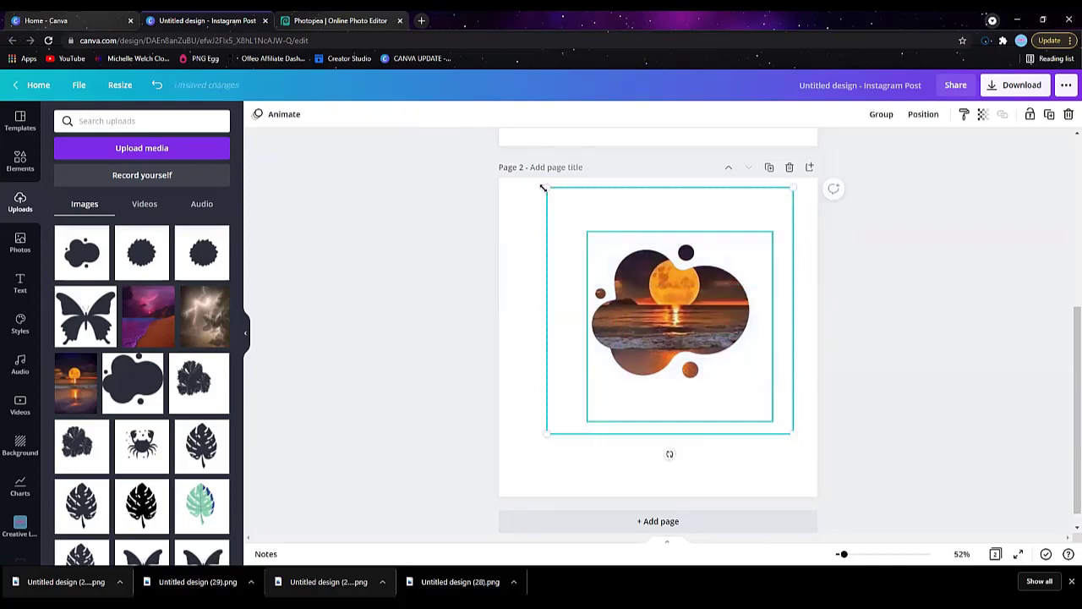
pyautogui.click(894, 119)
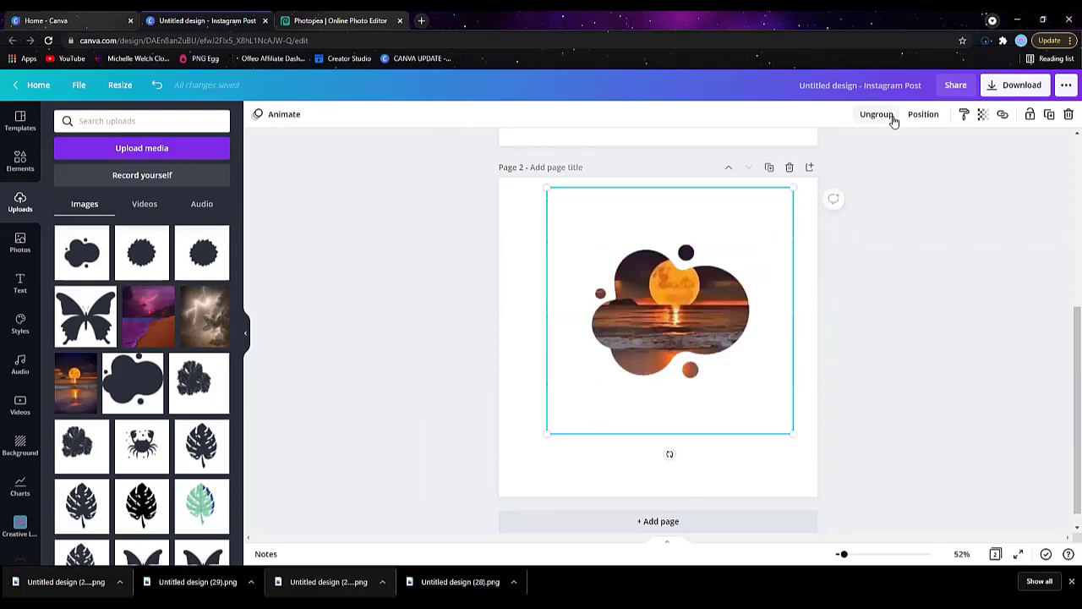
# Add a third page and place the recently used pink butterfly graphic near its centre.
pyautogui.click(650, 524)
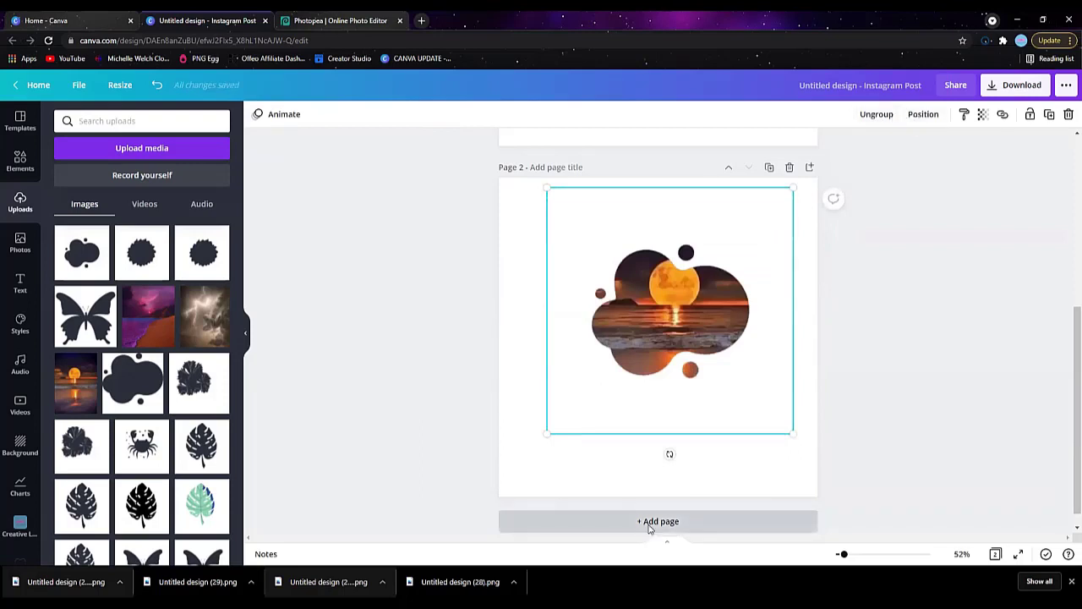
pyautogui.click(16, 163)
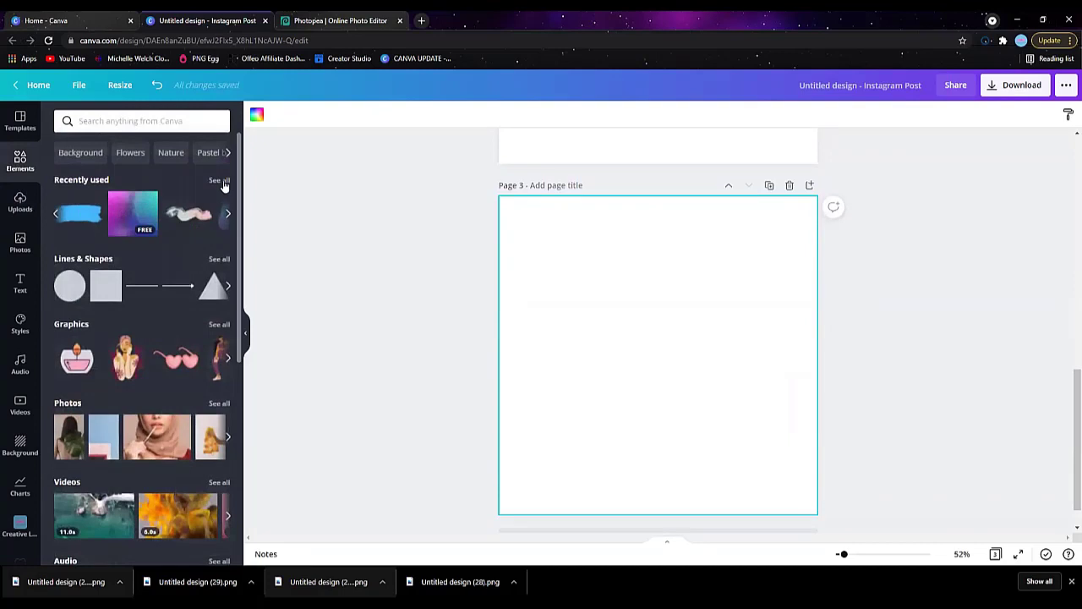
pyautogui.click(219, 181)
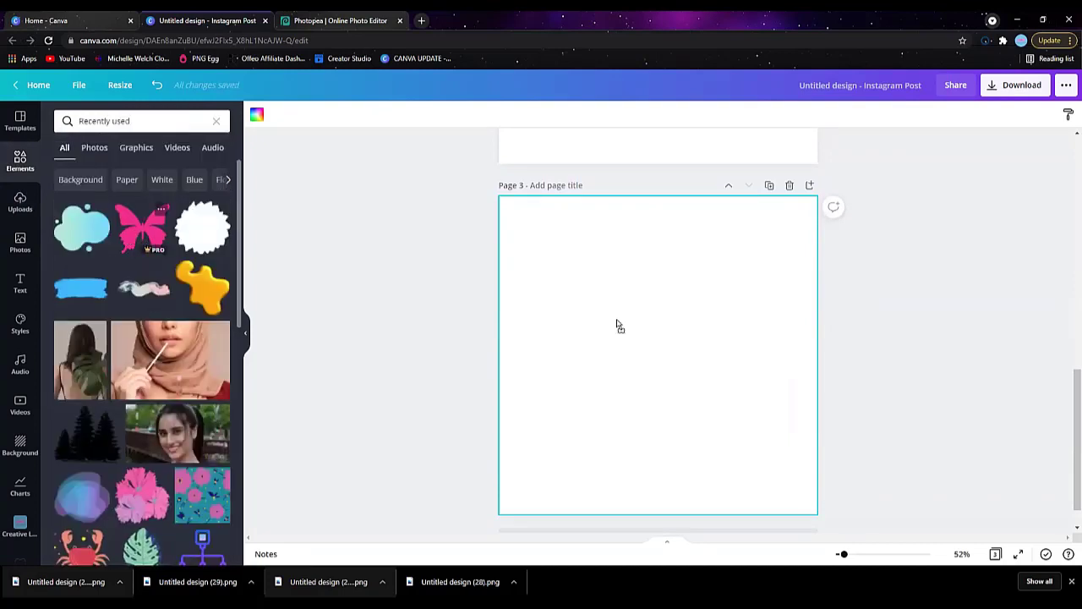
pyautogui.moveTo(617, 326); pyautogui.dragTo(610, 326)
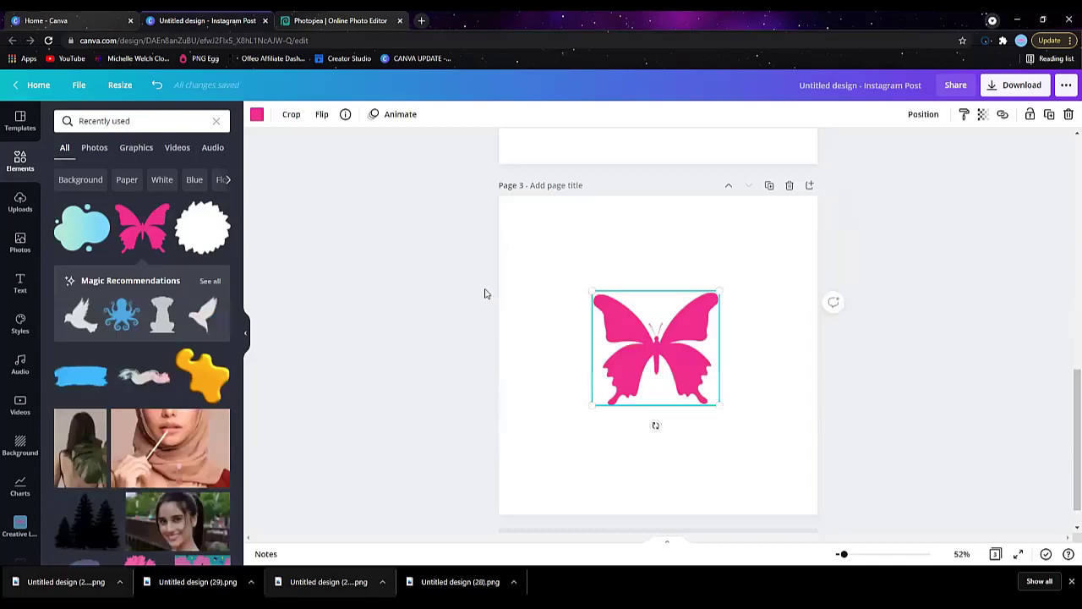
# Recolor the pink butterfly to black, #000000.
pyautogui.click(256, 115)
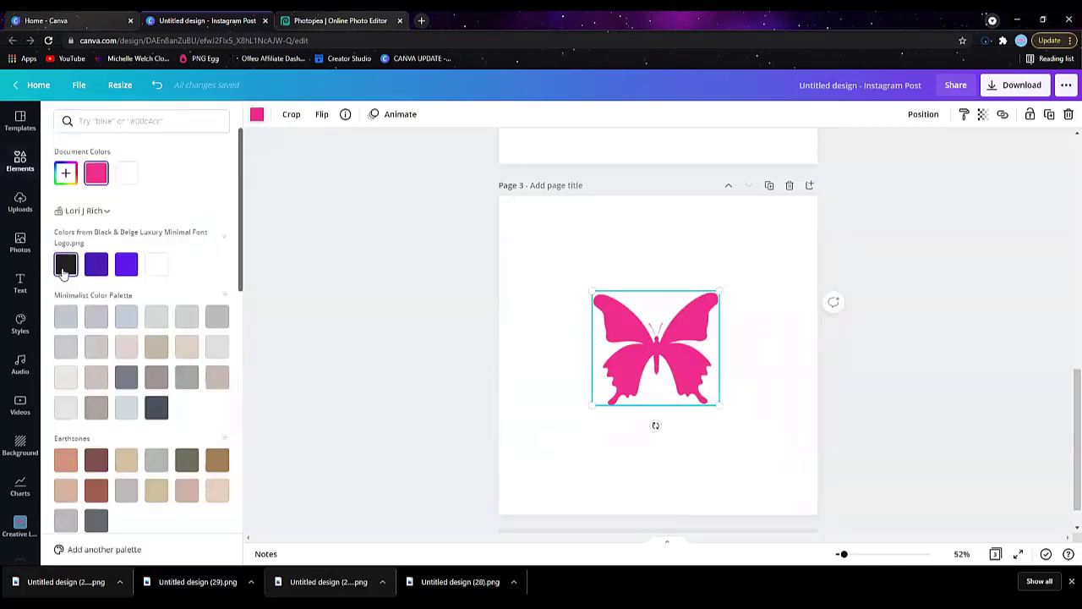
pyautogui.click(65, 172)
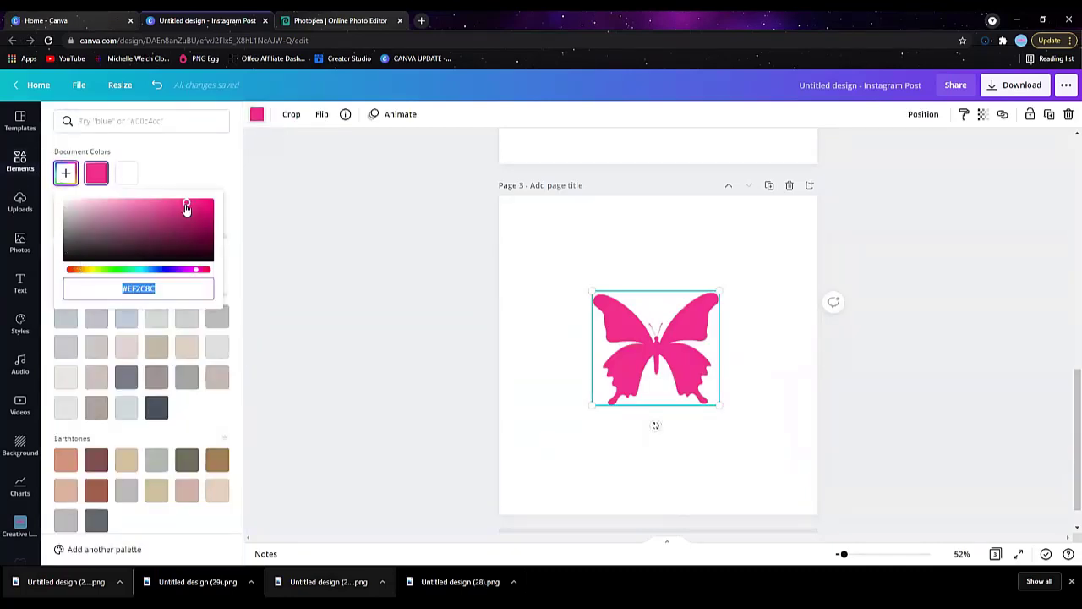
pyautogui.moveTo(187, 207); pyautogui.dragTo(64, 270)
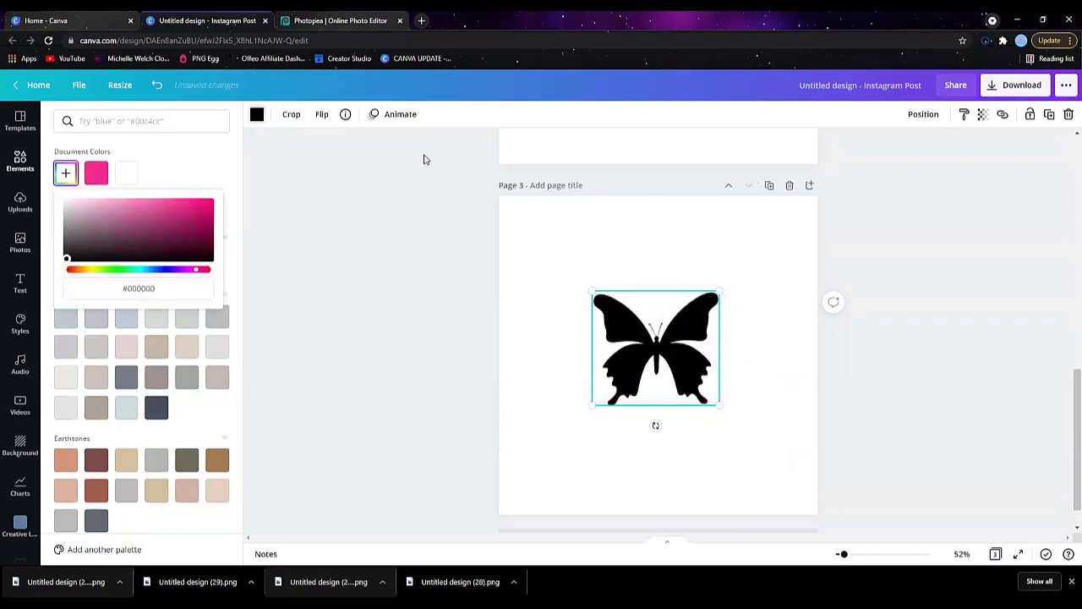
# Download only Page 3 as a PNG at 1080 × 1080 px and dismiss the download notice.
pyautogui.click(1015, 88)
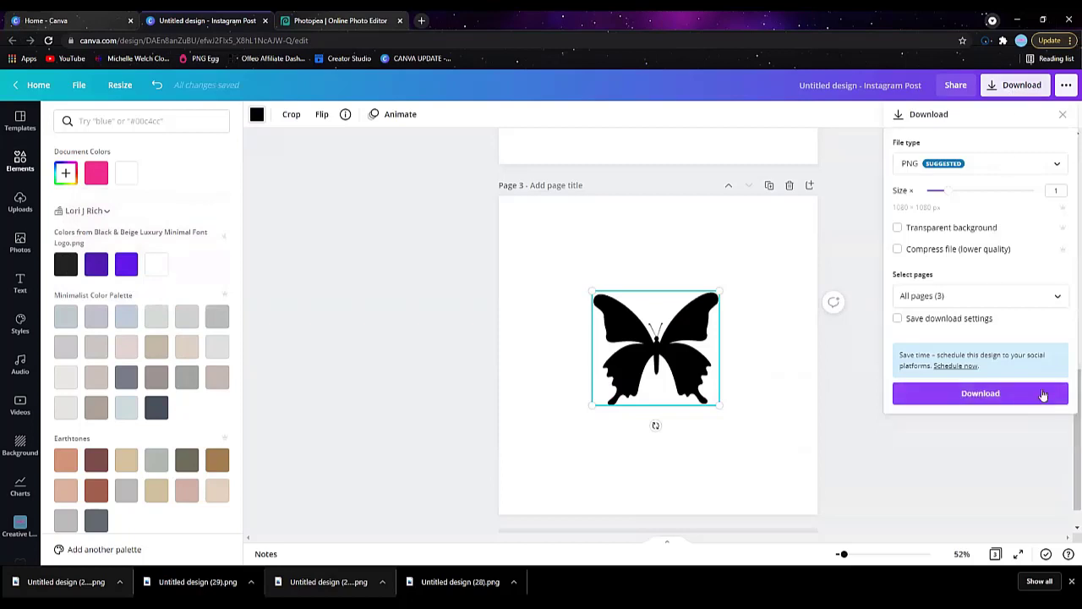
pyautogui.click(1060, 297)
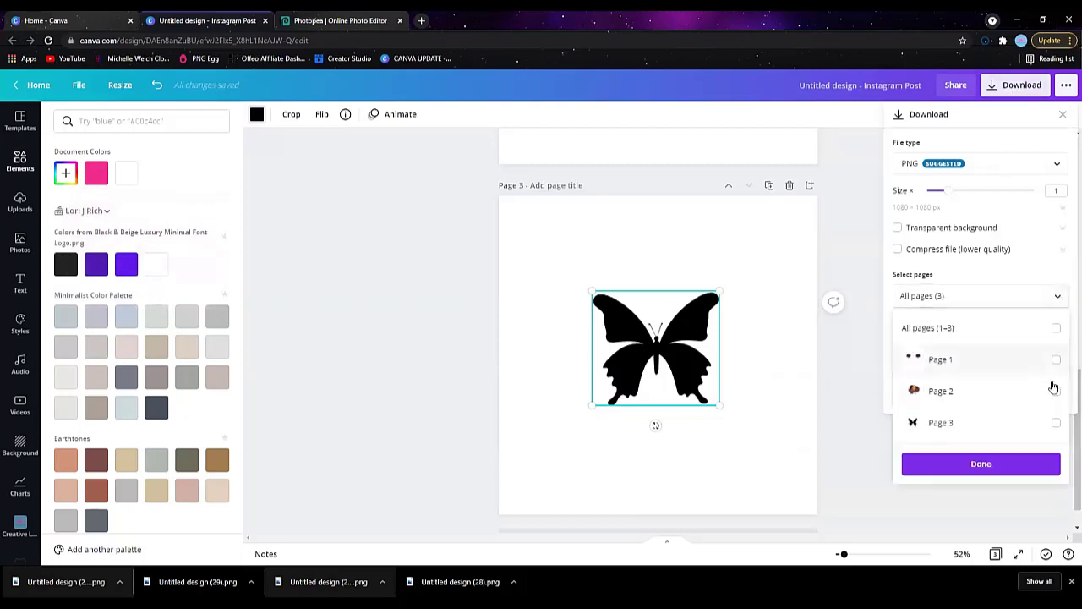
pyautogui.click(1055, 424)
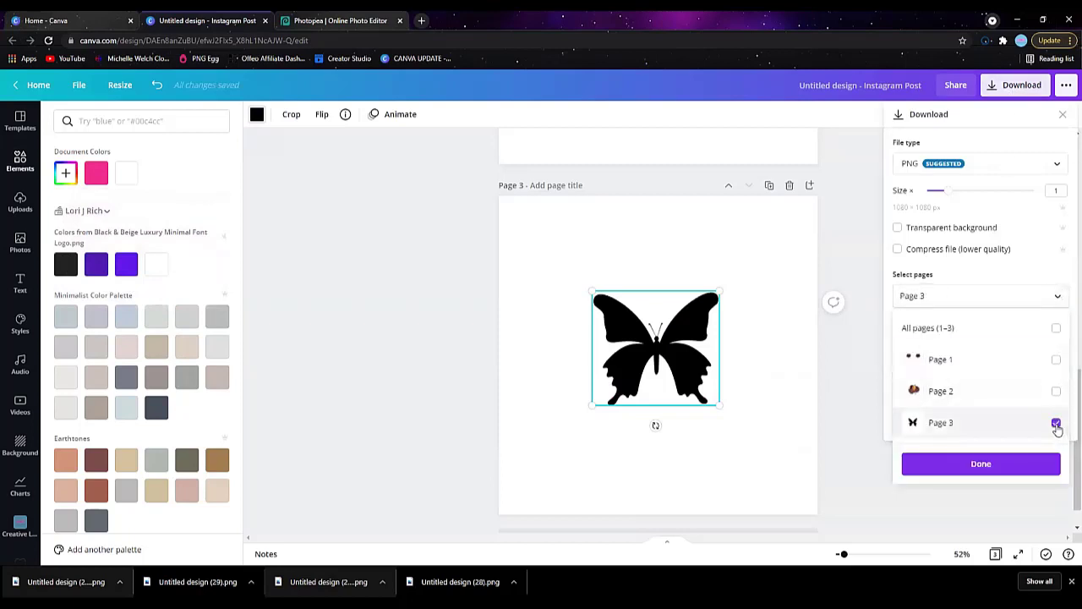
pyautogui.click(953, 466)
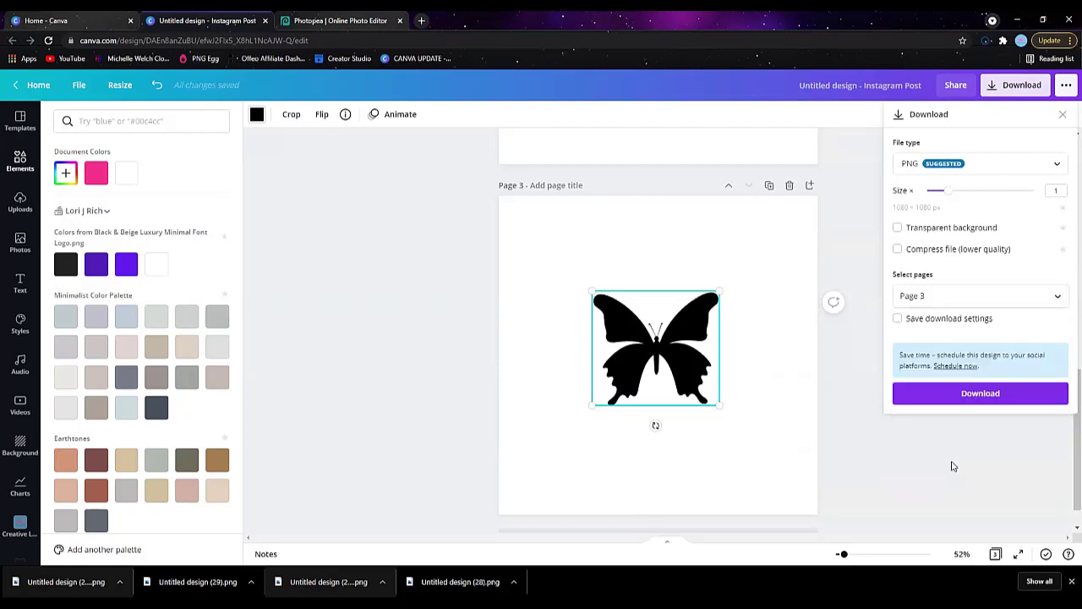
pyautogui.click(949, 393)
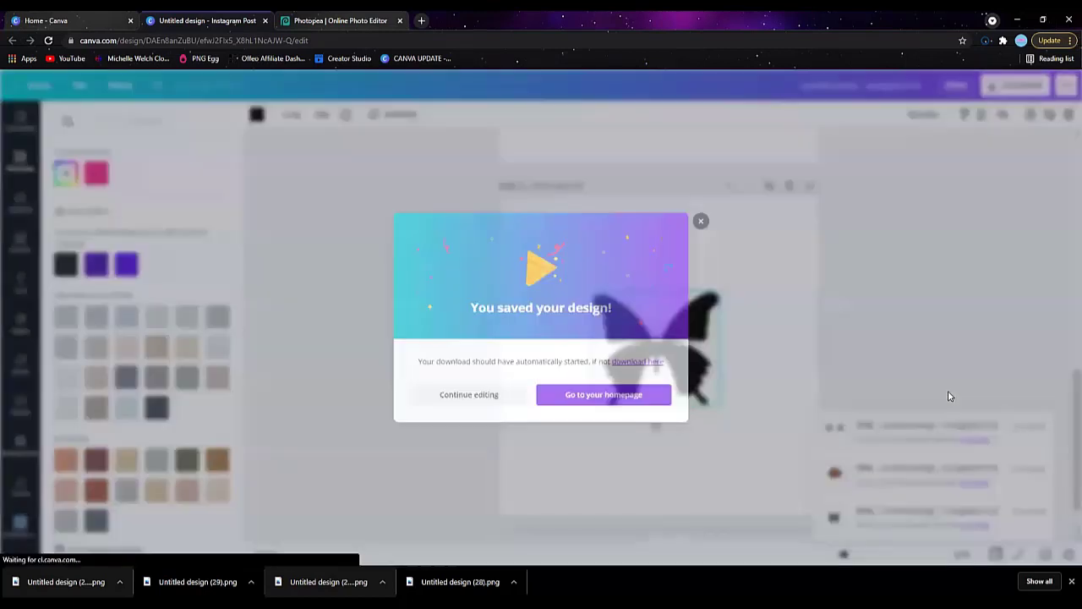
pyautogui.click(700, 221)
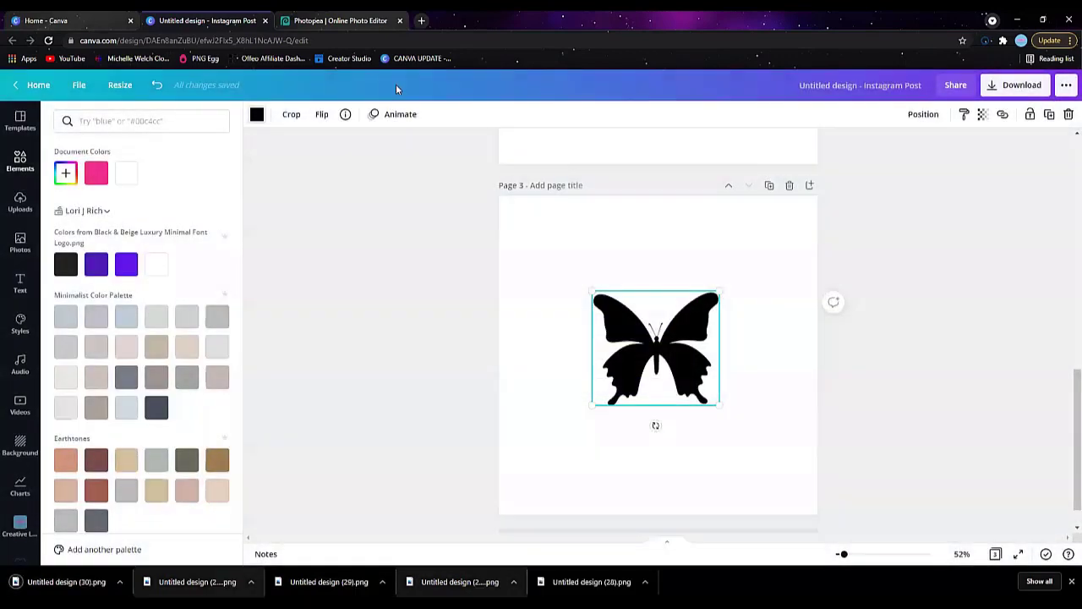
# Switch to Photopea, close the blob document without saving, and open the downloaded Untitled design (30).png.
pyautogui.click(369, 25)
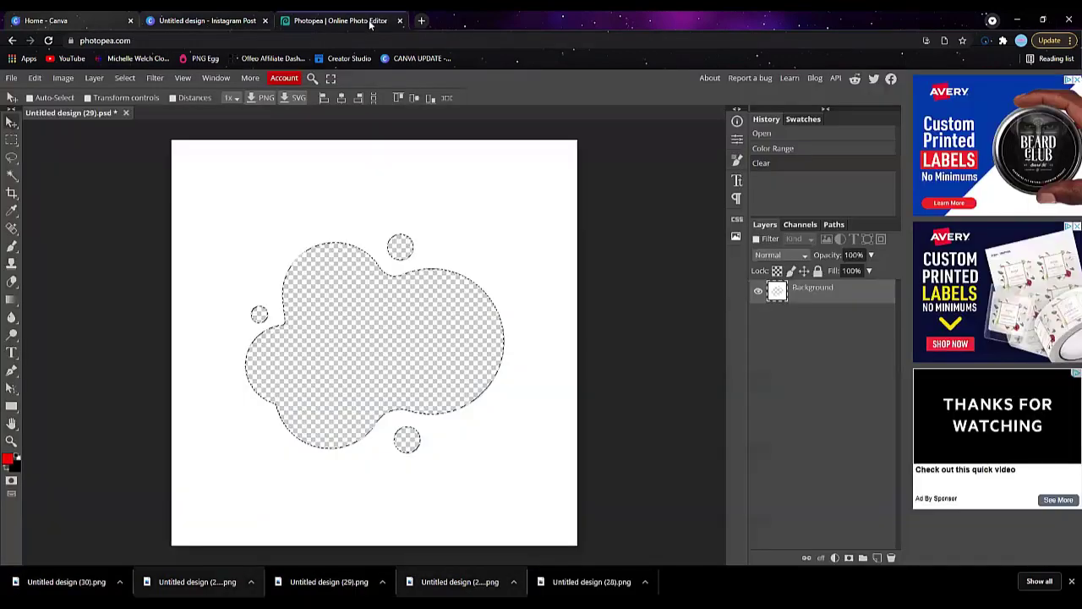
pyautogui.click(125, 114)
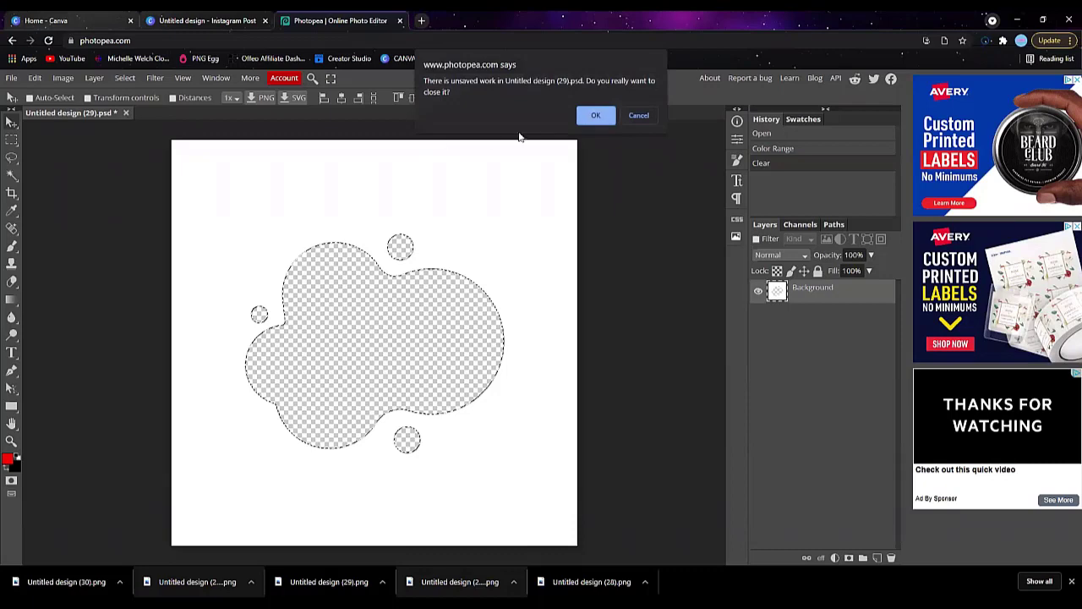
pyautogui.click(597, 115)
pyautogui.moveTo(68, 583); pyautogui.dragTo(389, 367)
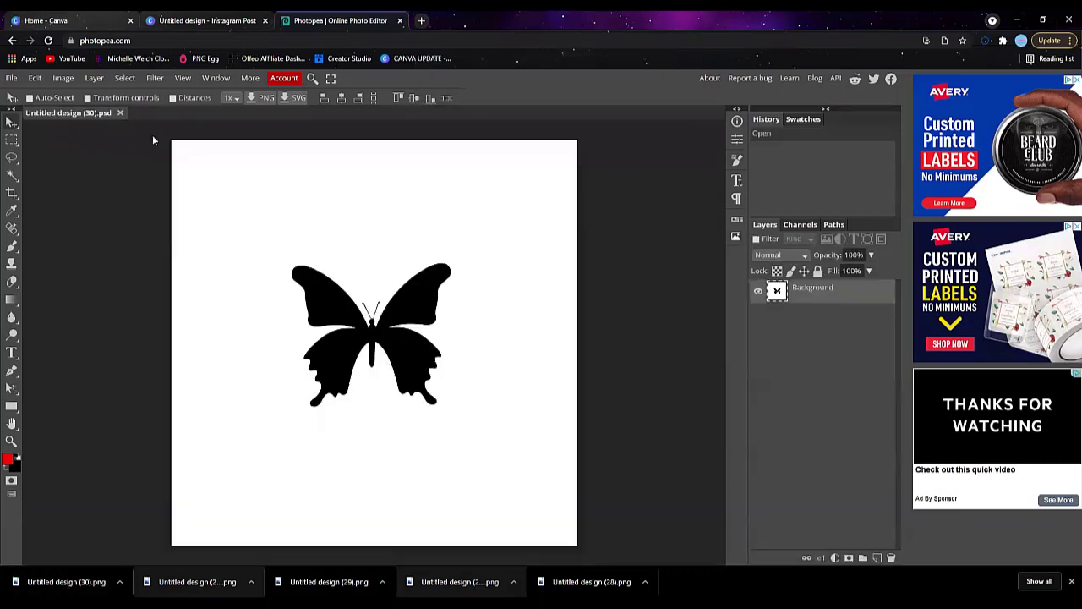
# Select the black butterfly by its sampled colour with Color Range at fuzziness 40 and clear it to transparency.
pyautogui.click(124, 77)
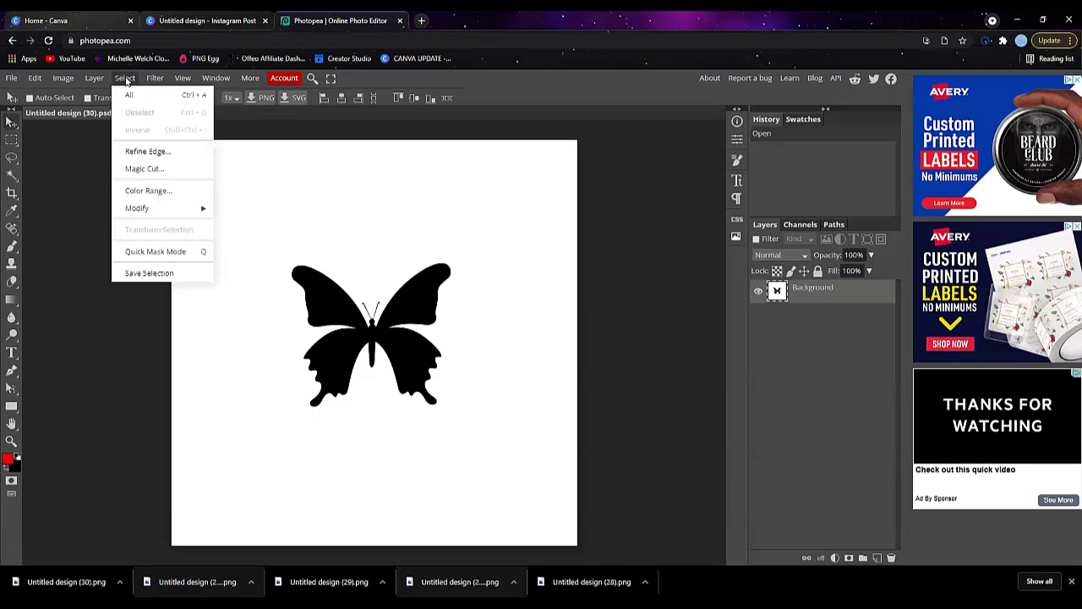
pyautogui.click(141, 190)
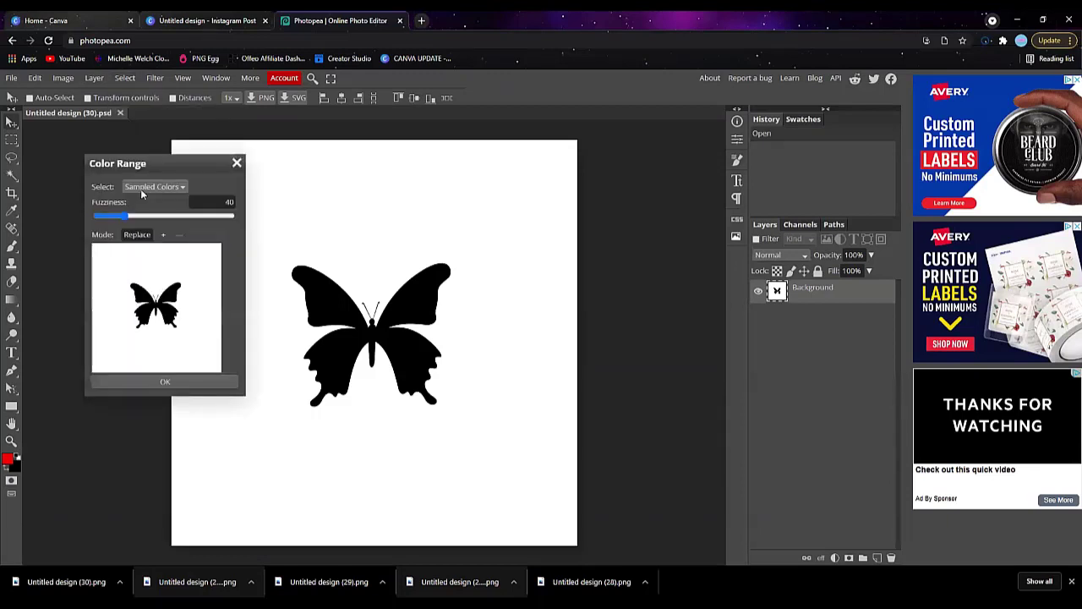
pyautogui.click(329, 308)
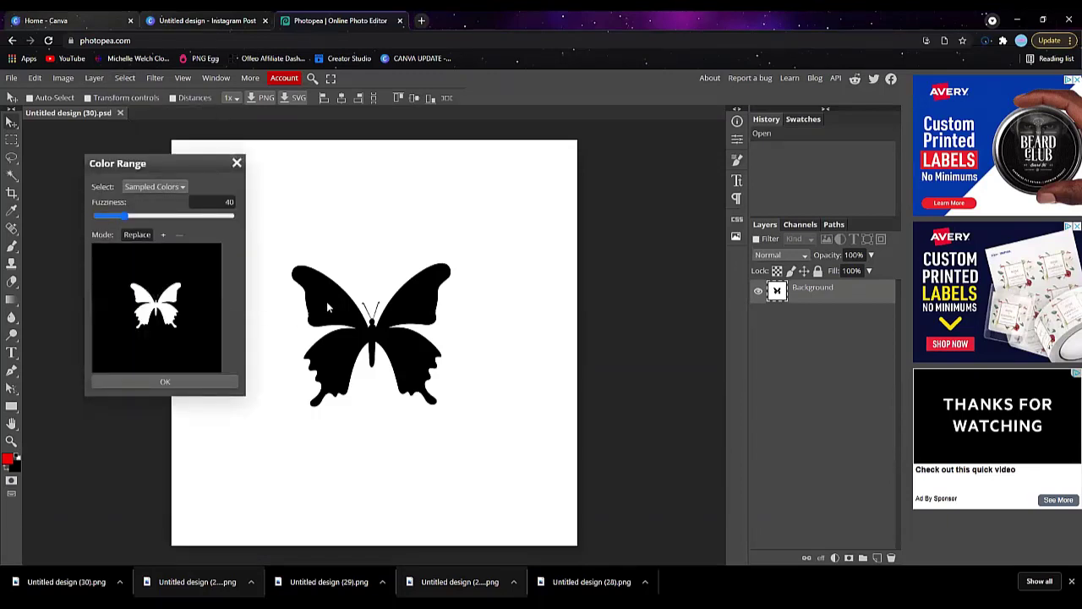
pyautogui.click(171, 381)
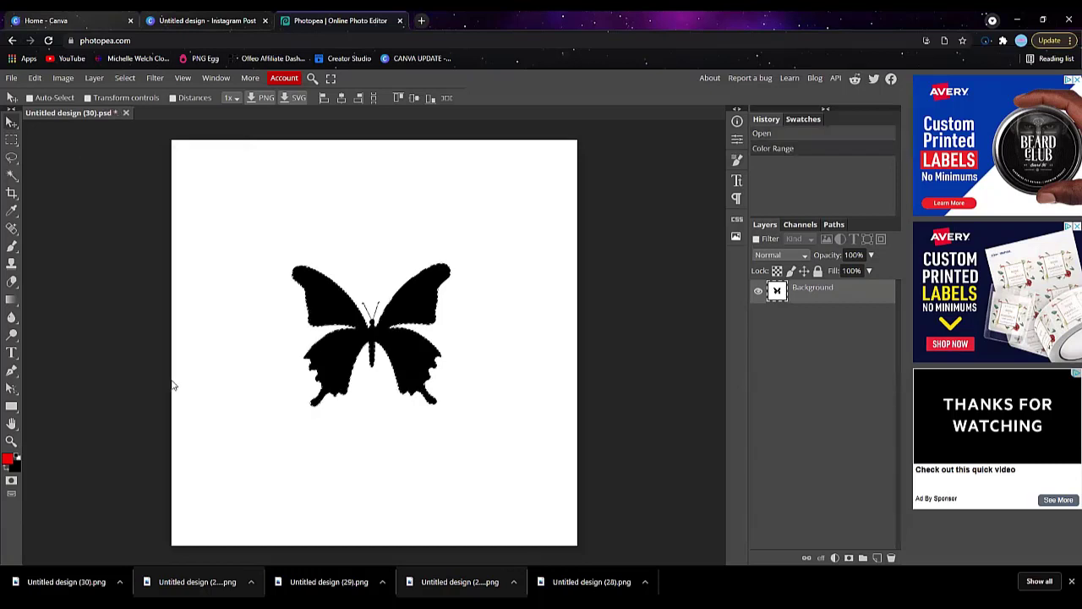
pyautogui.press('Delete')
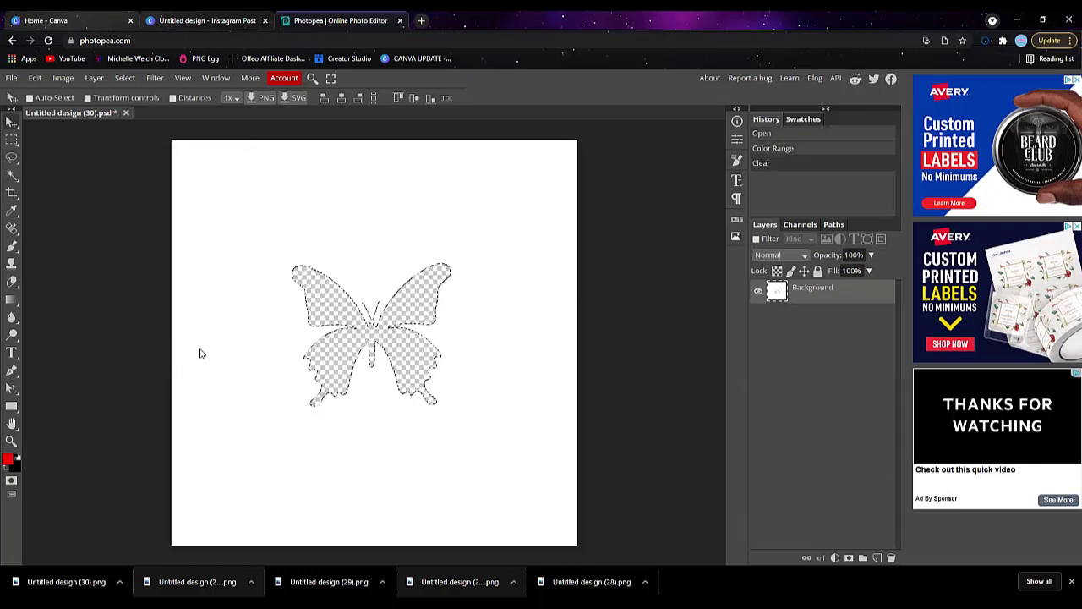
# Export the butterfly cut-out as a PNG at 1080 × 1080 px and 100% quality.
pyautogui.click(11, 78)
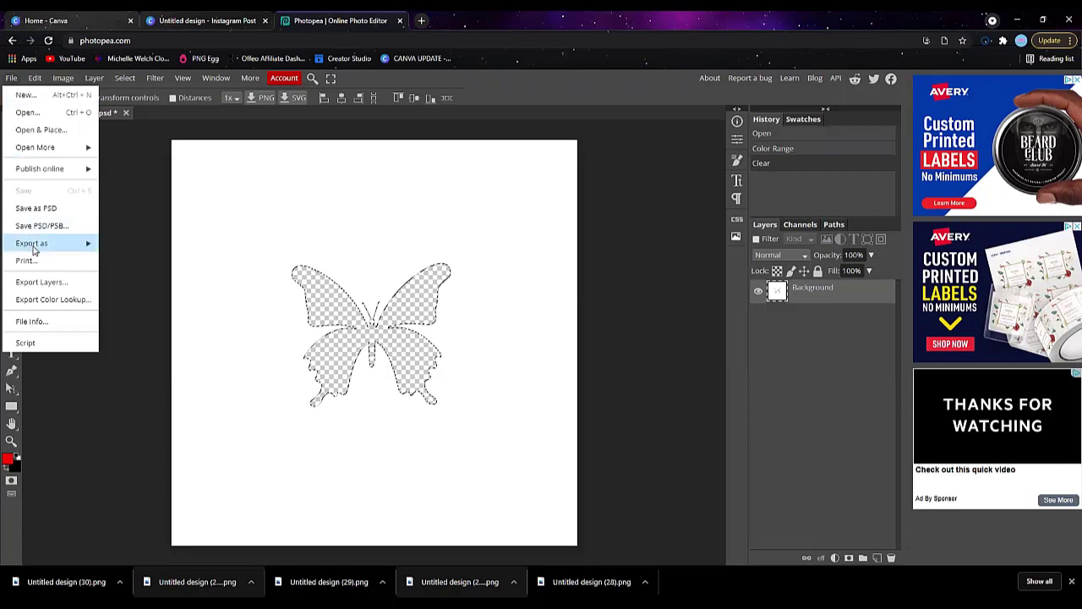
pyautogui.moveTo(34, 247)
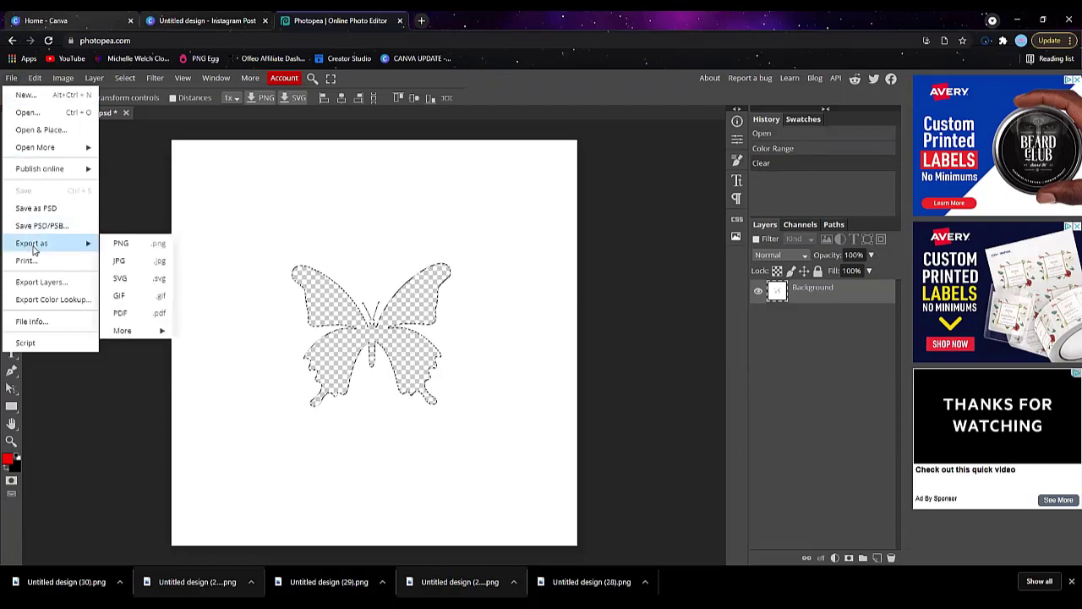
pyautogui.click(130, 246)
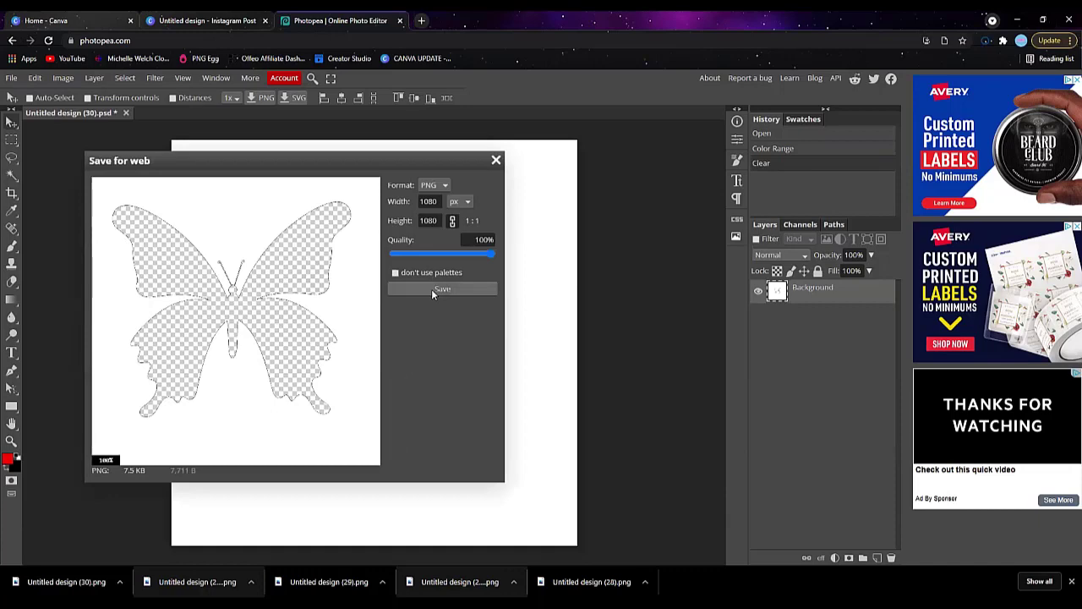
# Switch to the Canva design and replace the black butterfly on Page 3 with the trending yellow-orange dripping paint photo.
pyautogui.click(218, 19)
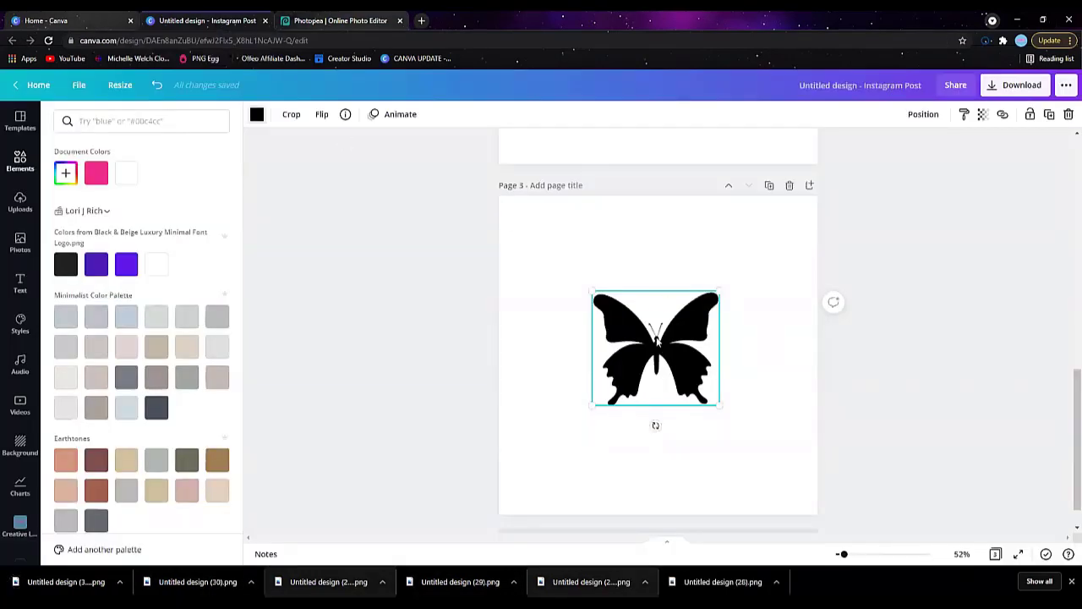
pyautogui.press('Delete')
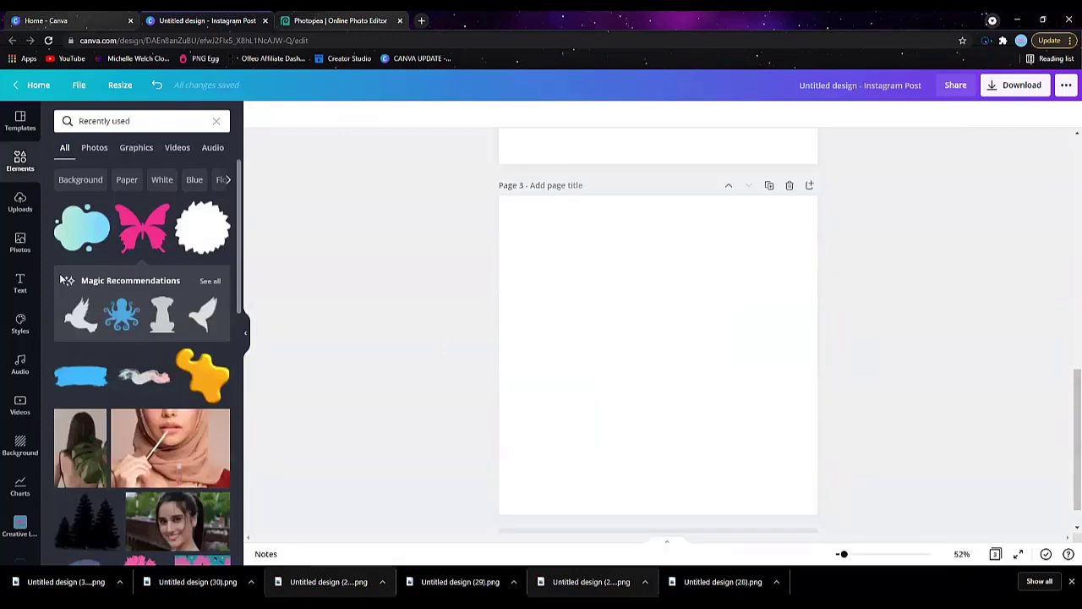
pyautogui.click(20, 242)
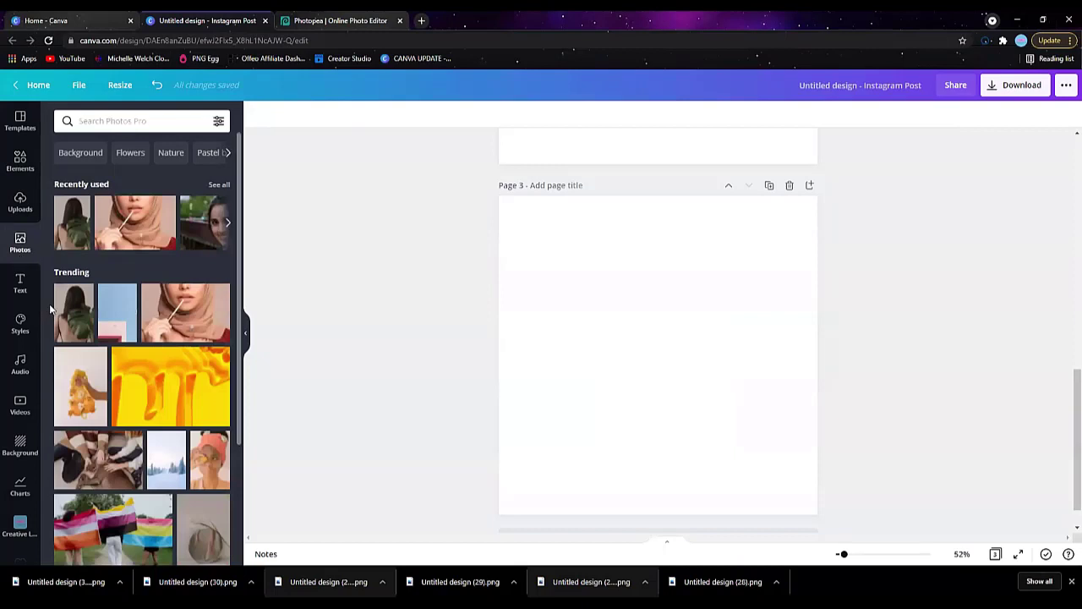
pyautogui.scroll(-2, 133, 347)
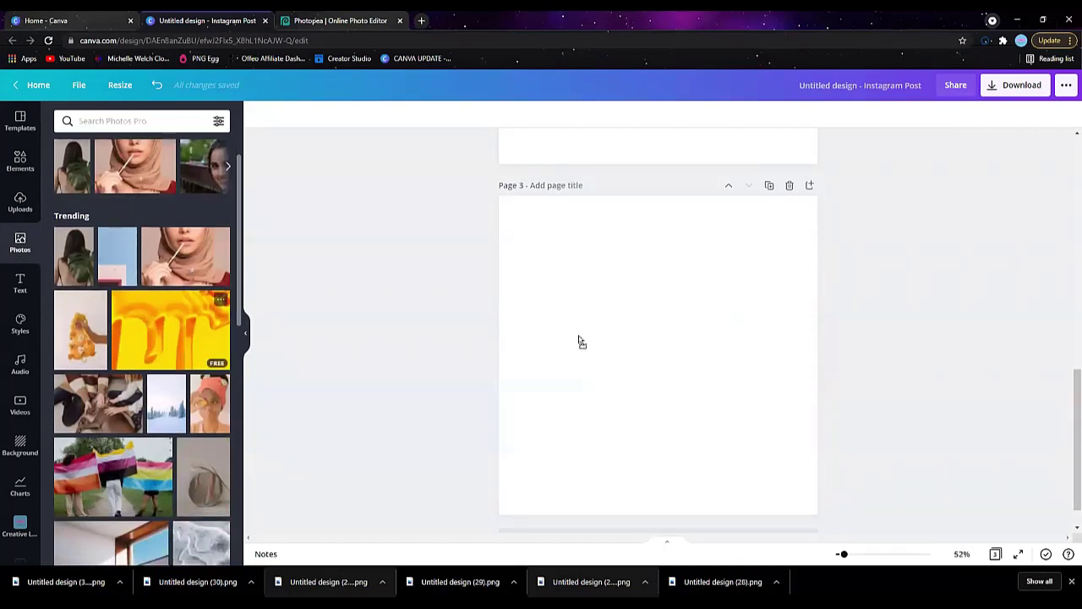
pyautogui.moveTo(571, 293); pyautogui.dragTo(571, 295)
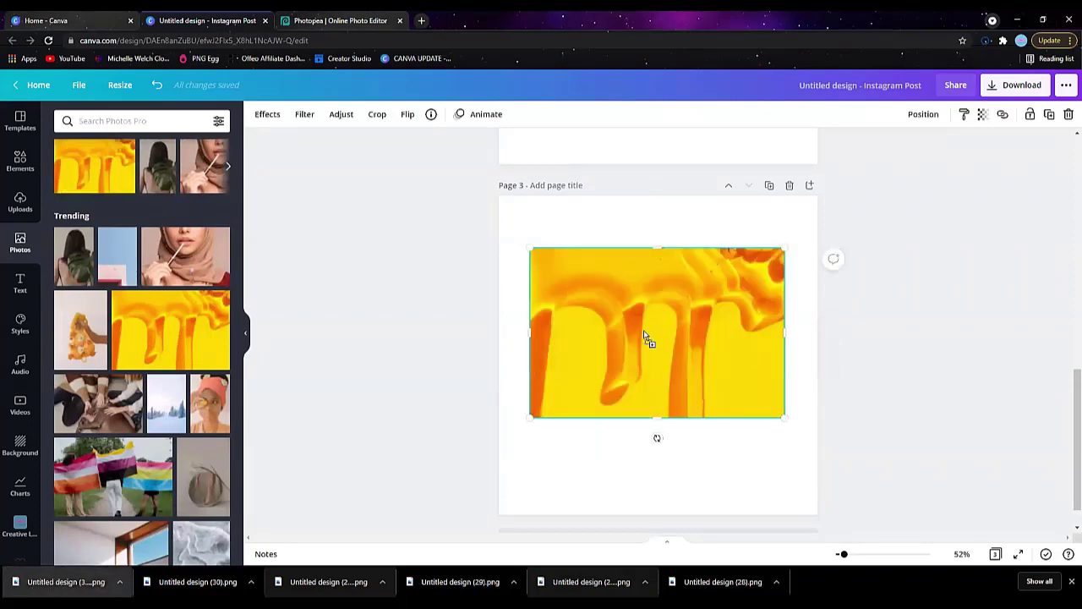
# Place the newly exported butterfly cut-out over the paint photo on Page 3 and enlarge it until it covers the photo's edges.
pyautogui.moveTo(643, 330); pyautogui.dragTo(644, 332)
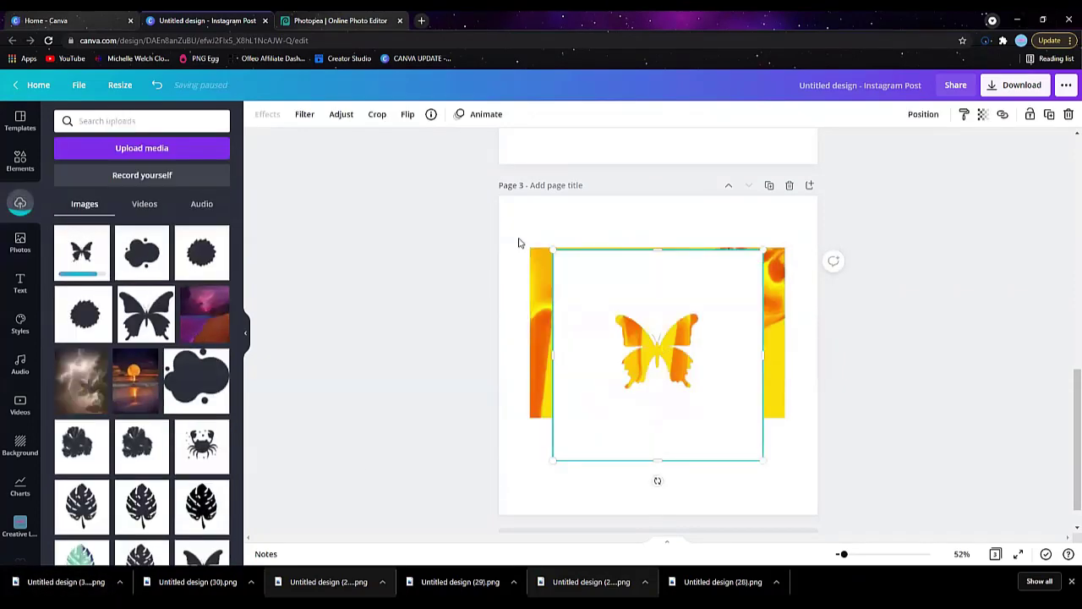
pyautogui.moveTo(554, 248); pyautogui.dragTo(493, 192)
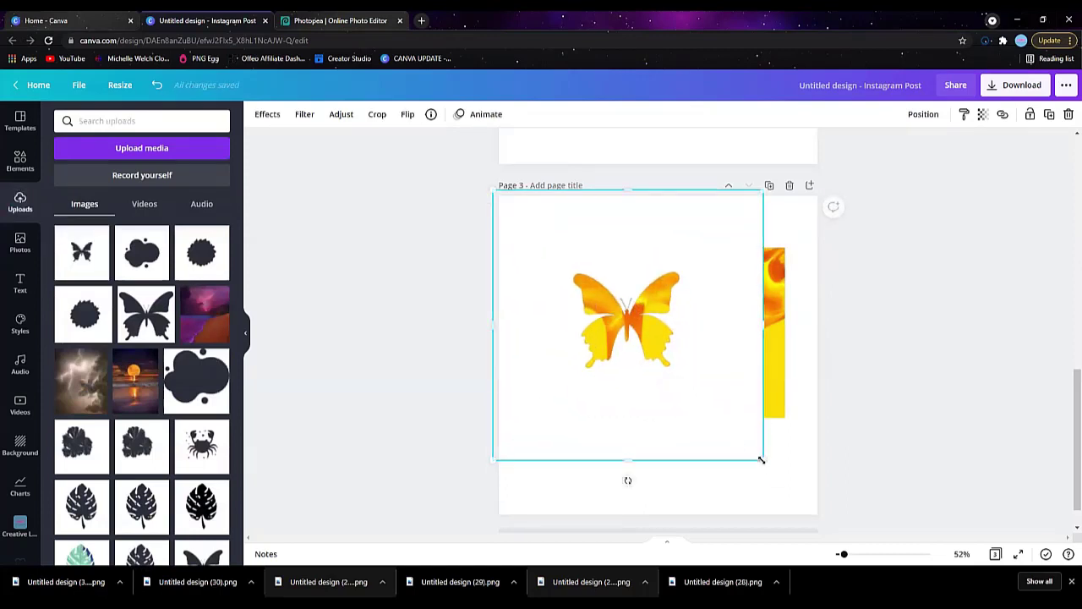
pyautogui.moveTo(762, 458); pyautogui.dragTo(823, 477)
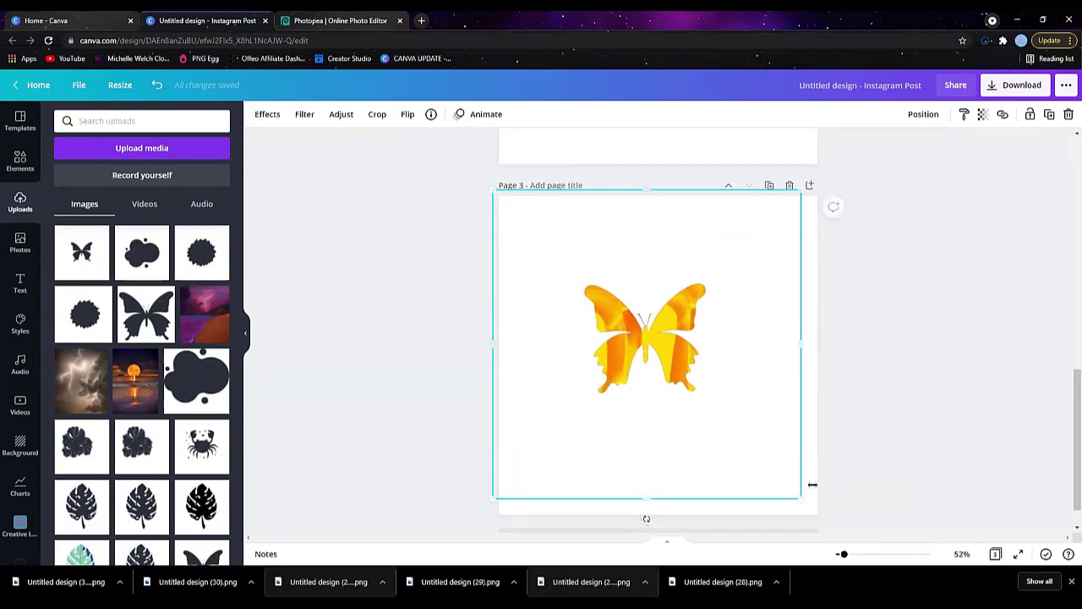
pyautogui.click(814, 499)
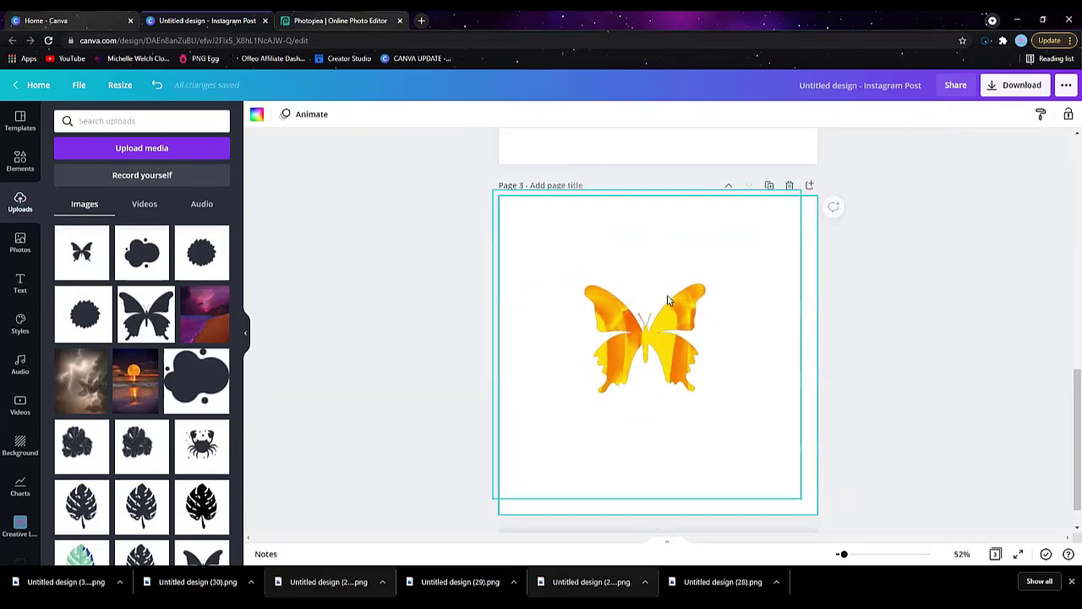
# Group the butterfly cut-out with the paint photo, then shrink the group and position it near the centre of Page 3.
pyautogui.moveTo(814, 512); pyautogui.dragTo(495, 229)
pyautogui.click(881, 114)
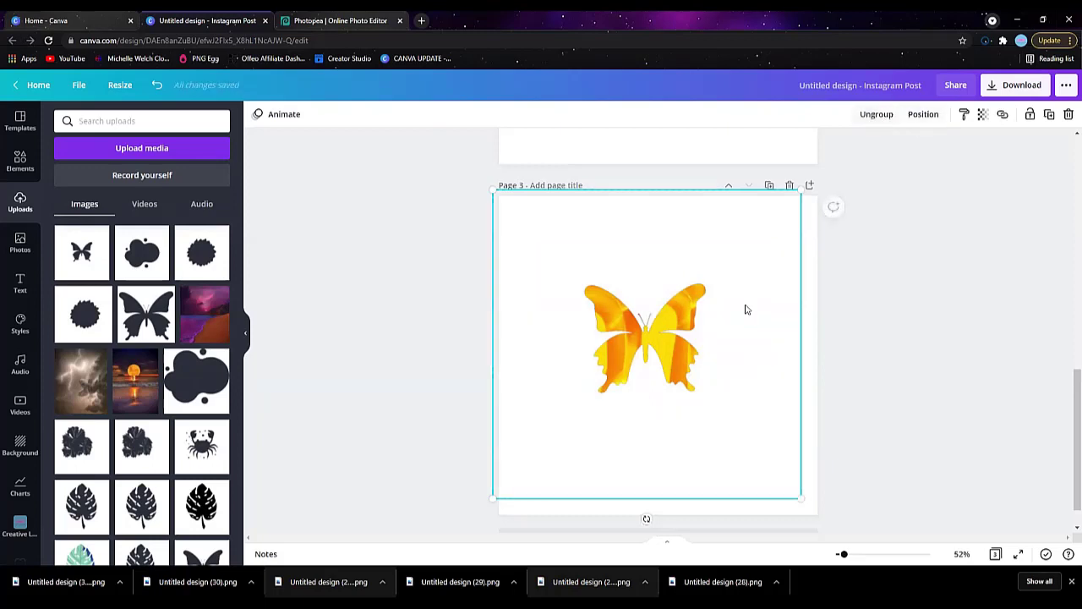
pyautogui.moveTo(799, 498); pyautogui.dragTo(693, 346)
pyautogui.moveTo(554, 282); pyautogui.dragTo(627, 337)
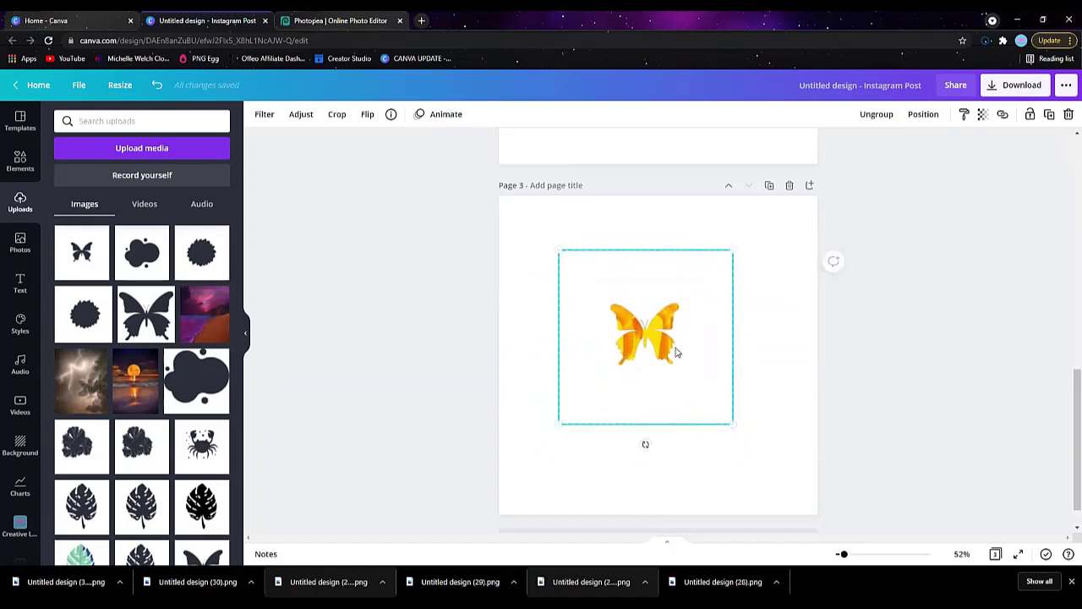
pyautogui.scroll(4, 674, 355)
pyautogui.scroll(-3, 674, 355)
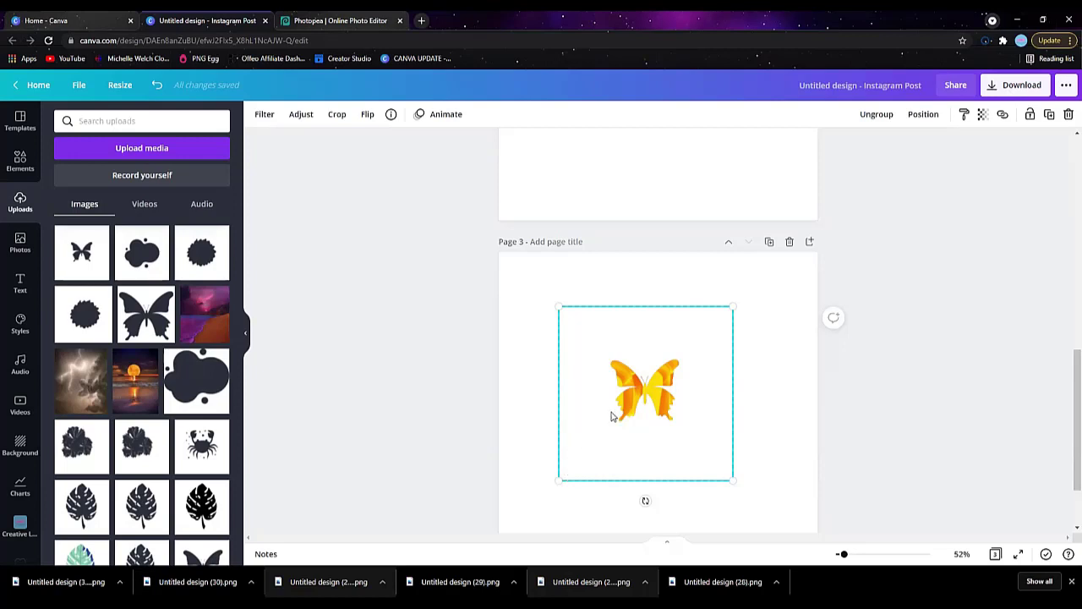
pyautogui.click(772, 373)
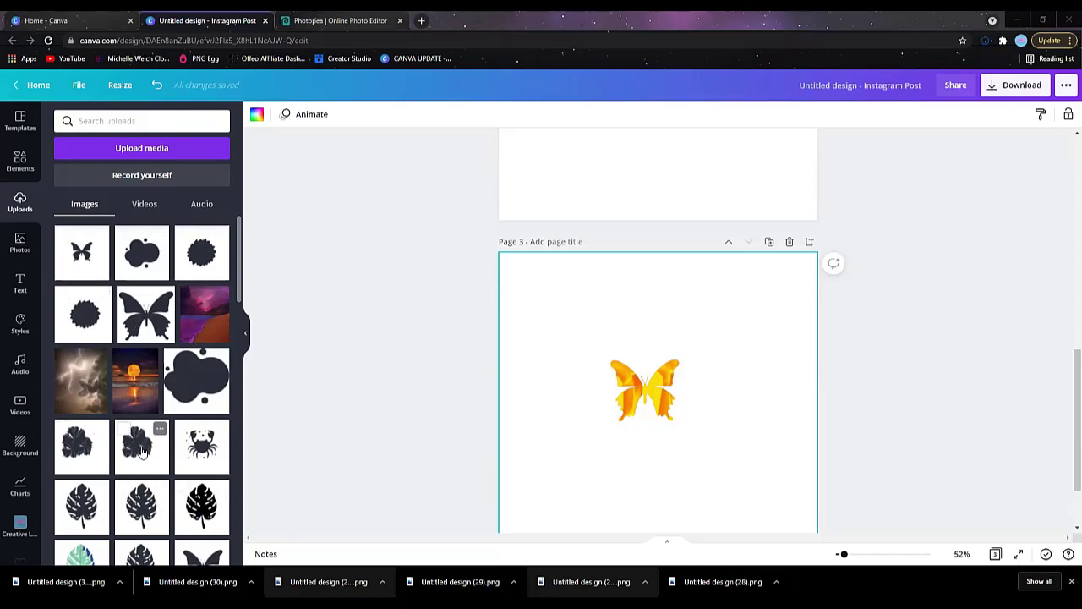
# Try the uploaded crab cut-out over the butterfly on Page 3 at a slightly reduced size, and undo it.
pyautogui.click(211, 448)
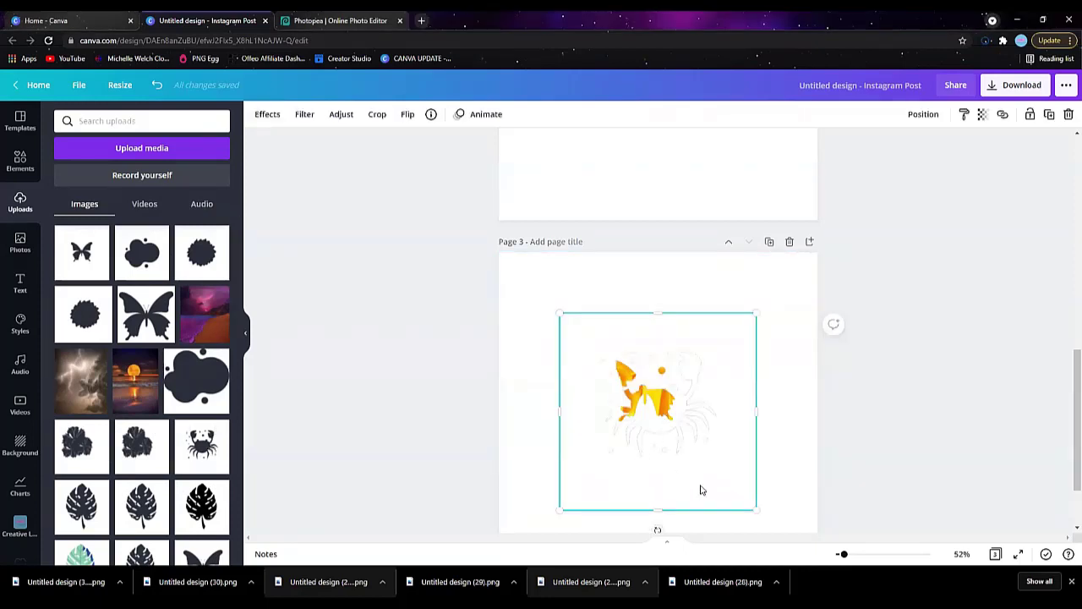
pyautogui.moveTo(755, 511)
pyautogui.mouseDown()
pyautogui.moveTo(702, 482)
pyautogui.moveTo(683, 456)
pyautogui.moveTo(737, 513)
pyautogui.mouseUp()
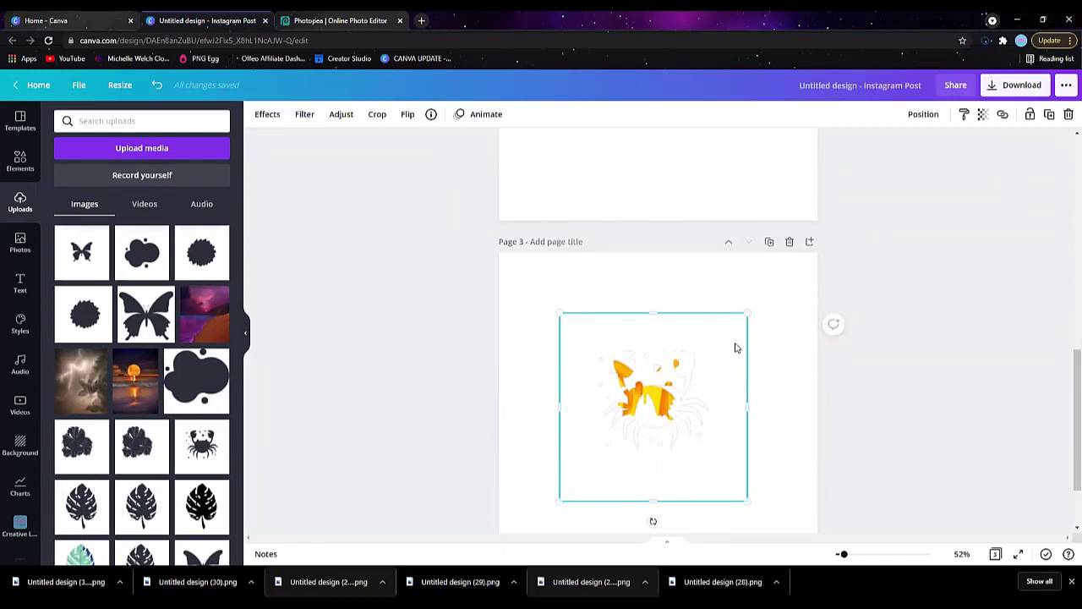
pyautogui.click(156, 85)
pyautogui.click(157, 84)
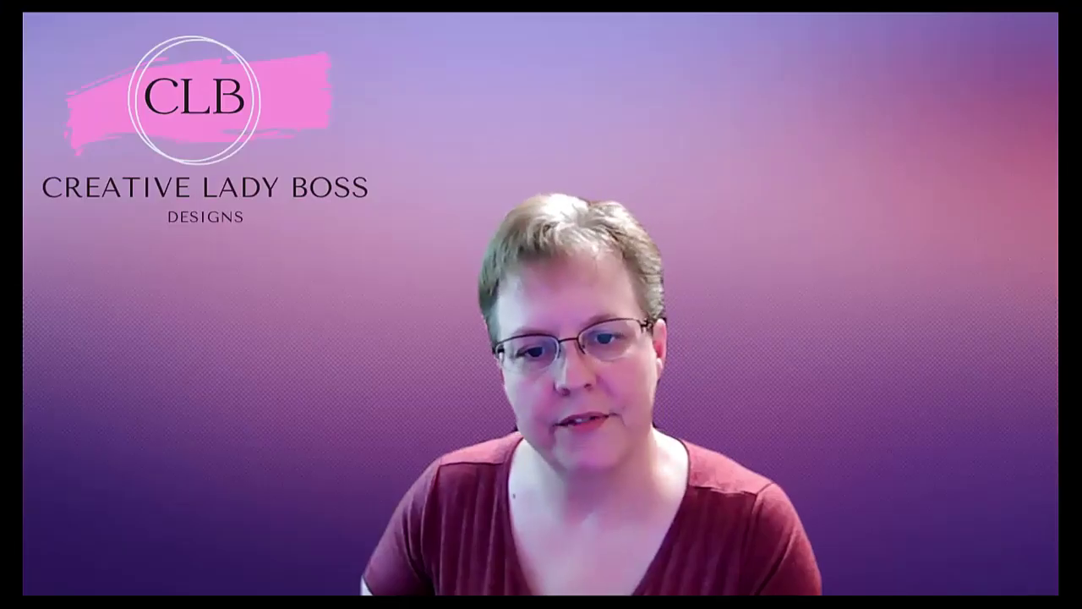